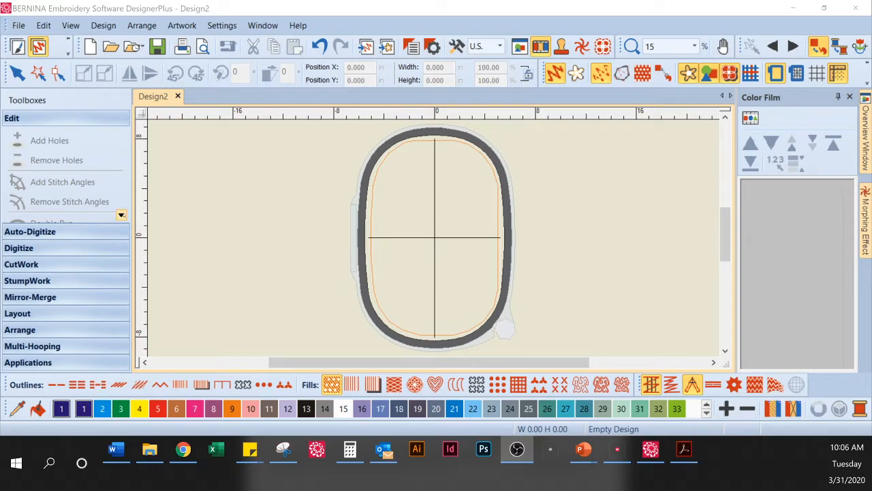
- Look through the full list of tools in the Edit toolbox
left_click(122, 215)
left_click(121, 215)
left_click(122, 216)
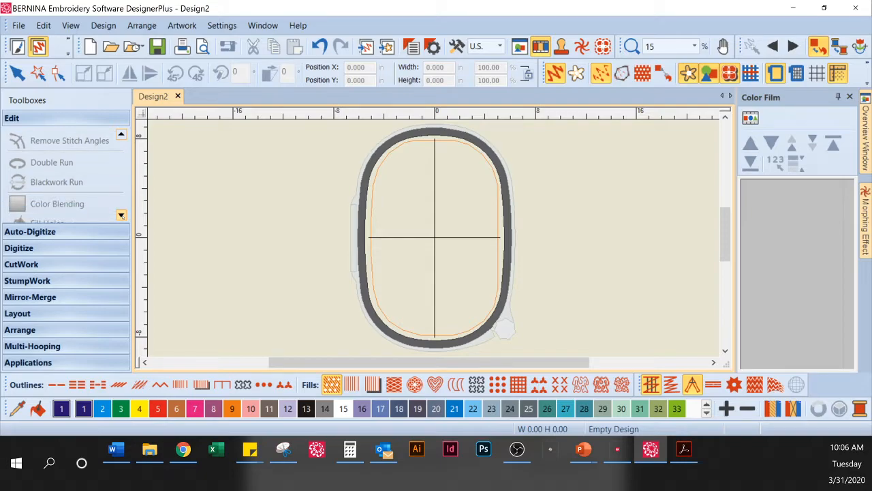
left_click(121, 215)
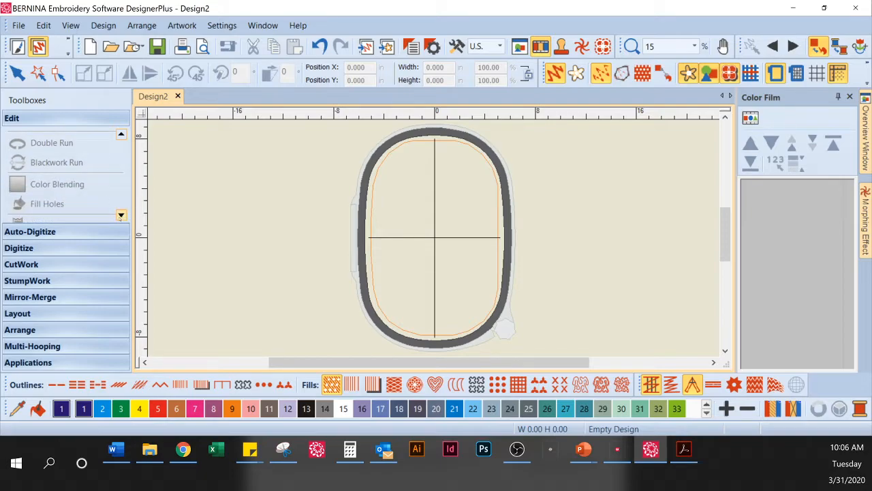
left_click(121, 215)
left_click(121, 215)
left_click(120, 216)
left_click(120, 215)
left_click(120, 215)
left_click(121, 215)
left_click(121, 215)
left_click(120, 215)
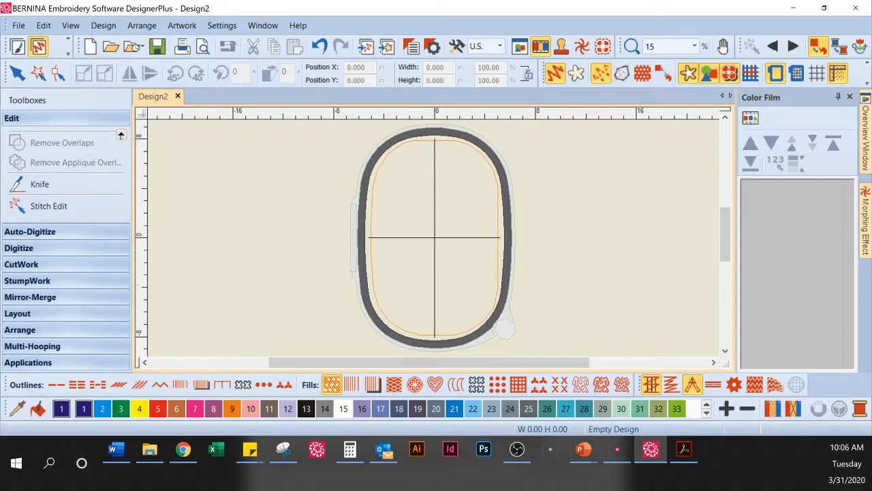
left_click(120, 135)
left_click(120, 135)
left_click(120, 136)
left_click(121, 135)
left_click(121, 136)
left_click(121, 135)
left_click(120, 136)
left_click(120, 135)
left_click(121, 136)
left_click(120, 136)
left_click(121, 136)
left_click(121, 136)
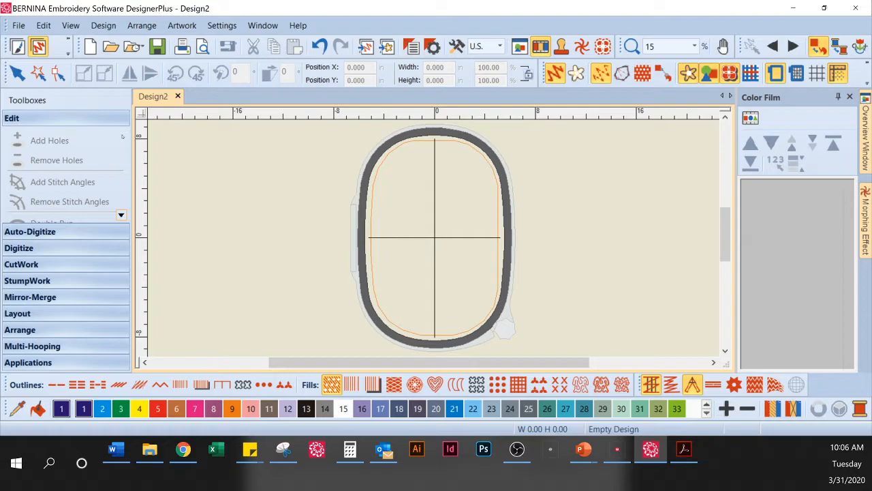
- Open the Mirror-Merge toolbox and look over its tools
left_click(58, 298)
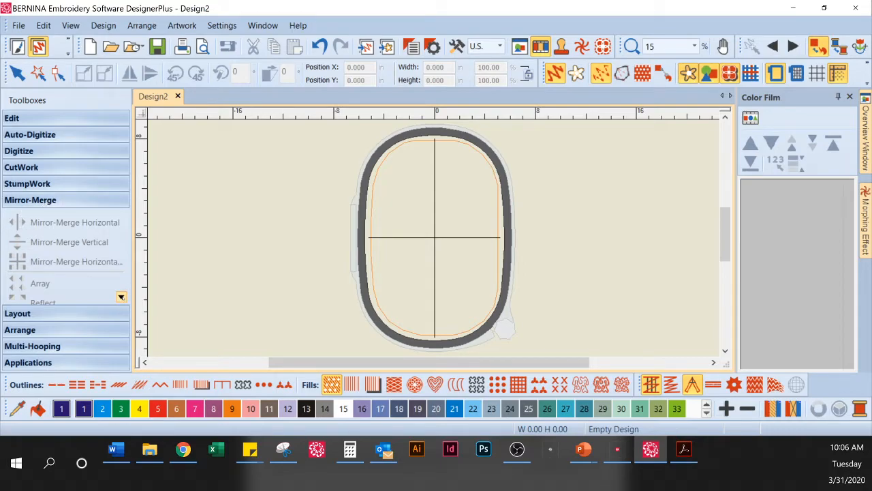
left_click(121, 297)
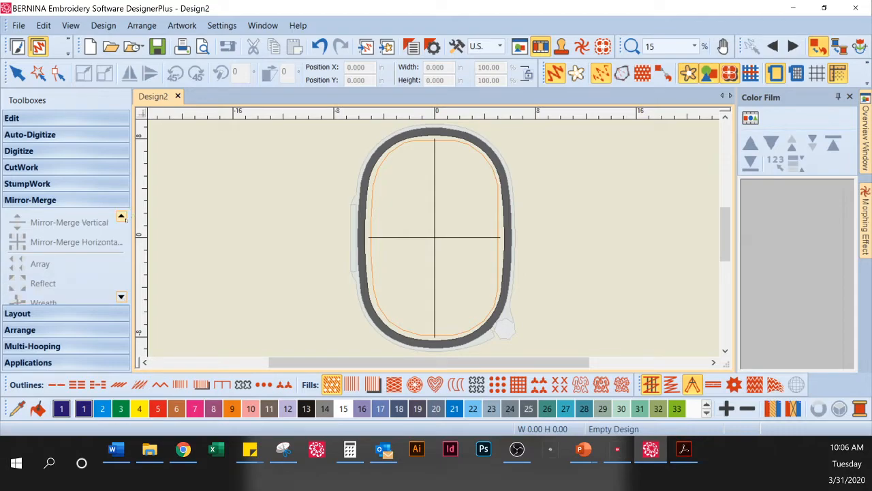
left_click(121, 216)
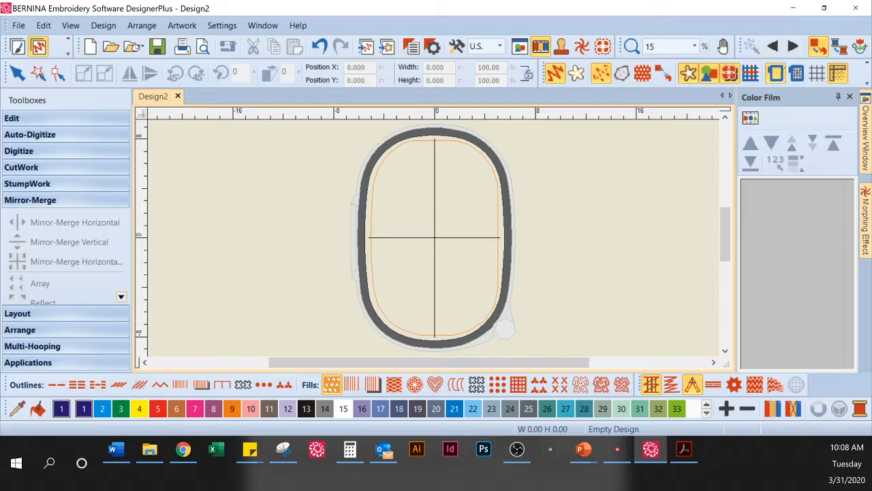
- Set the hoop to BERNINA Jumbo Hoop, 256 x 400, for the BERNINA 8 Series machine and show it
left_click(775, 73)
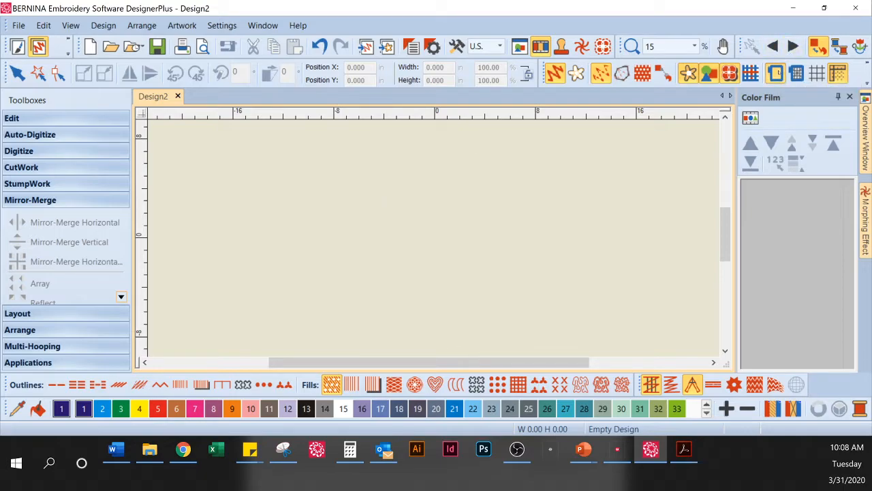
right_click(776, 73)
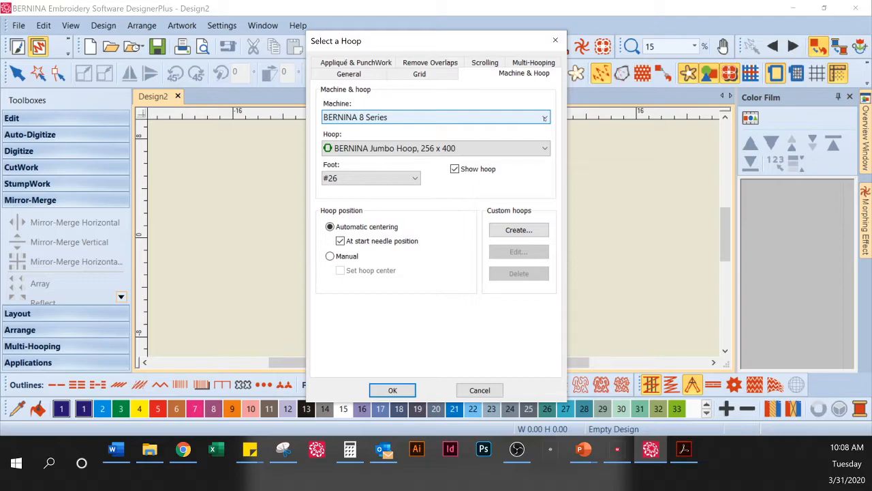
left_click(545, 148)
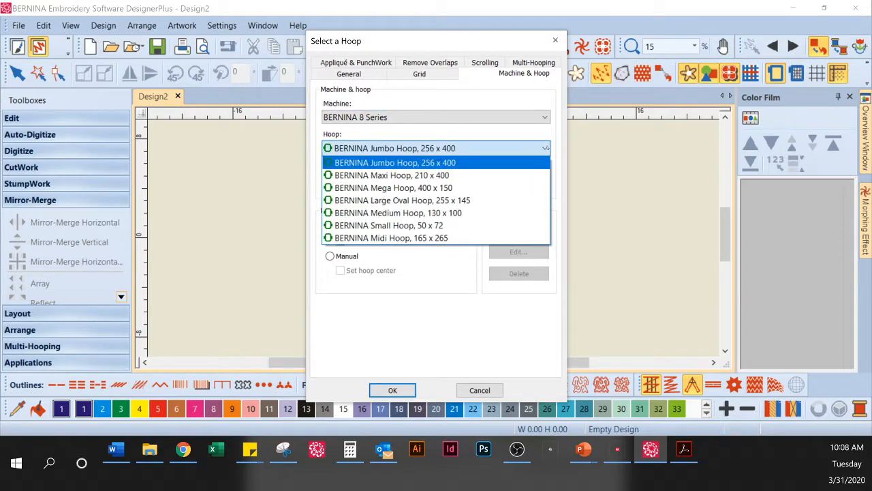
left_click(490, 163)
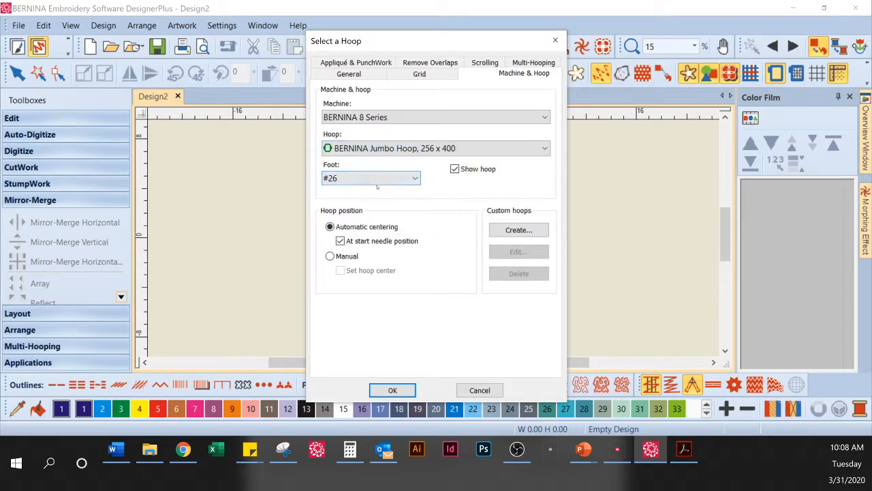
left_click(393, 390)
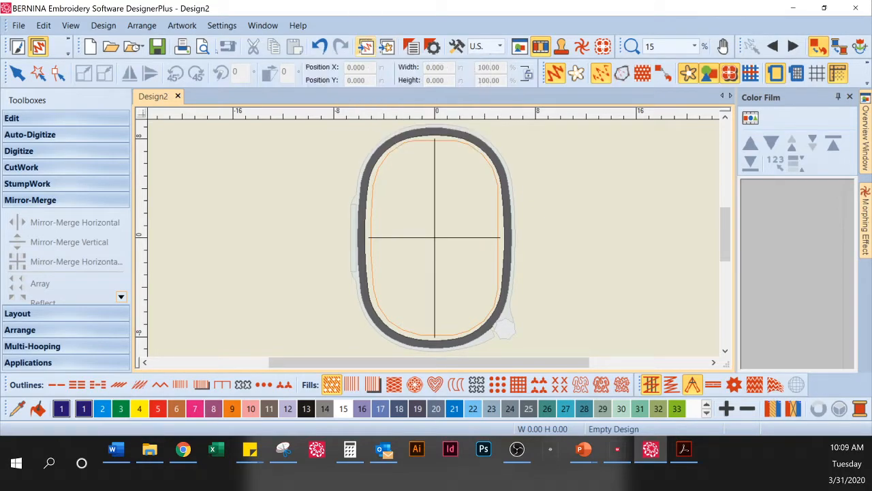
left_click(16, 29)
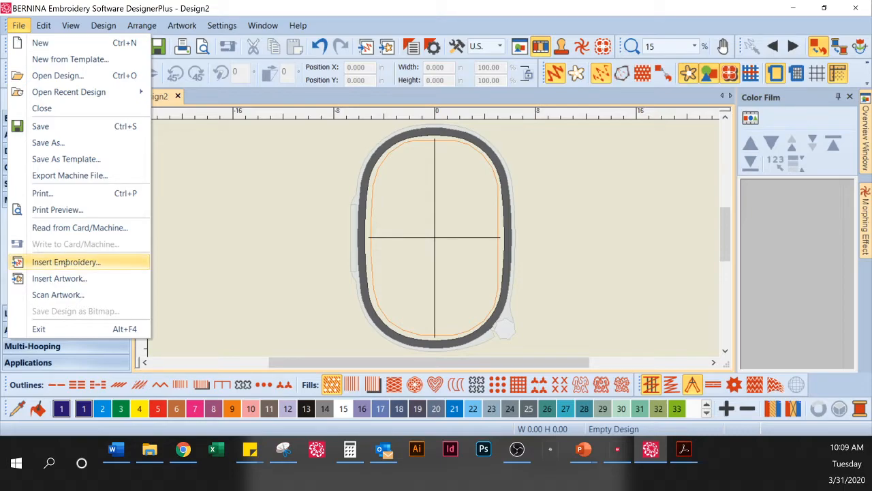
mouse_move(222, 25)
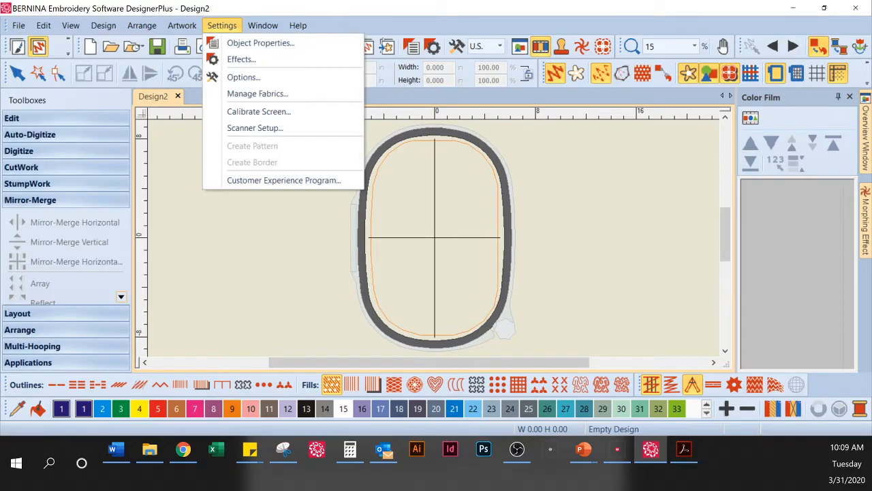
left_click(370, 21)
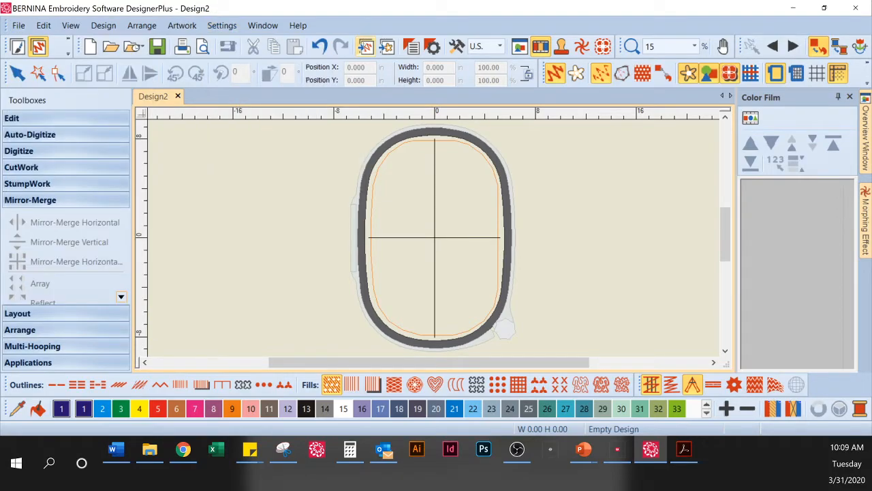
- Find NA471.ART80 in the Decorative Accents folder and insert it as embroidery into the design
left_click(365, 46)
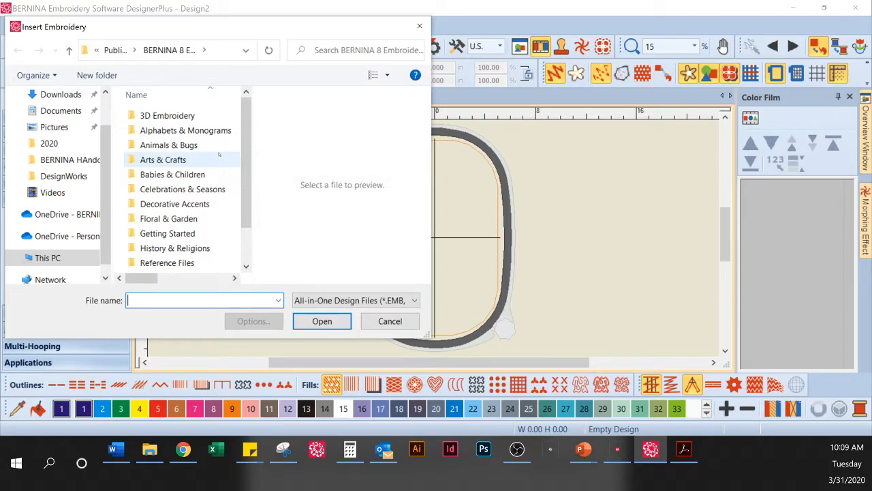
double_click(209, 211)
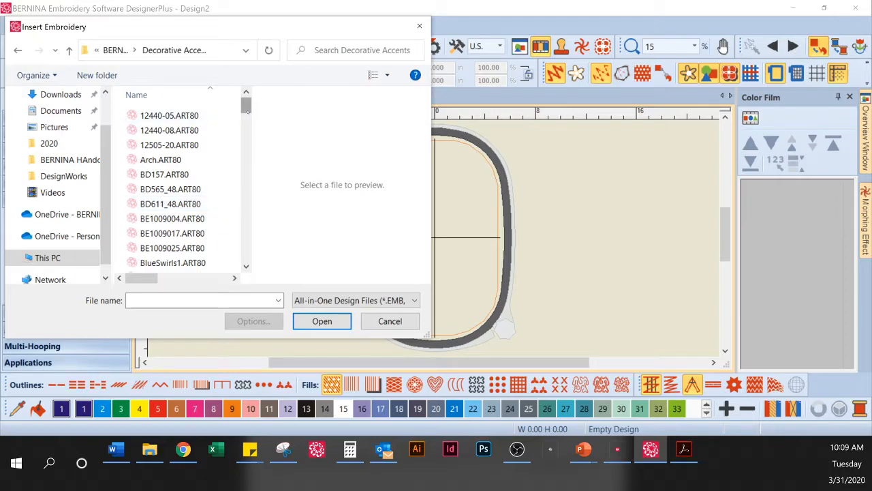
scroll(246, 113, "down", 8)
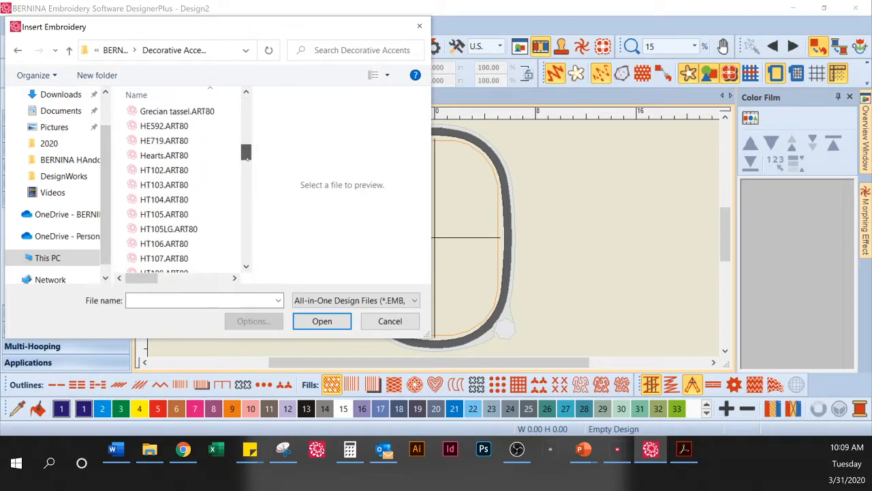
left_click(353, 55)
type("na471")
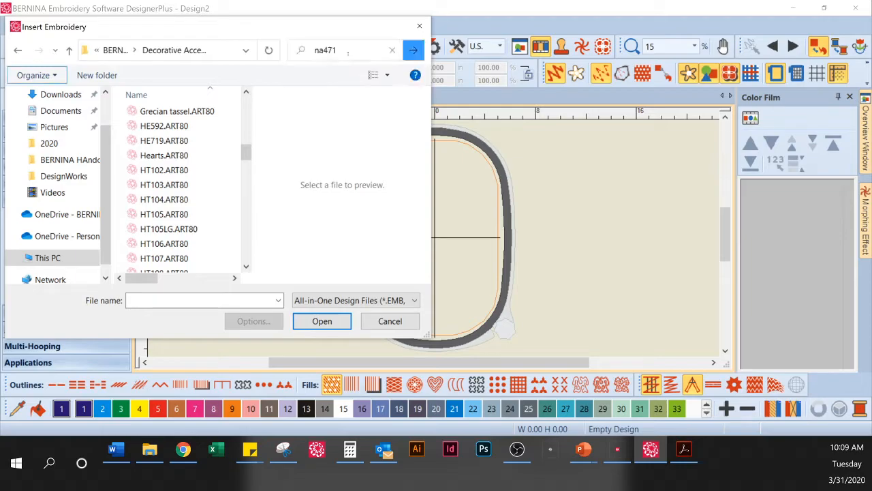
key("Return")
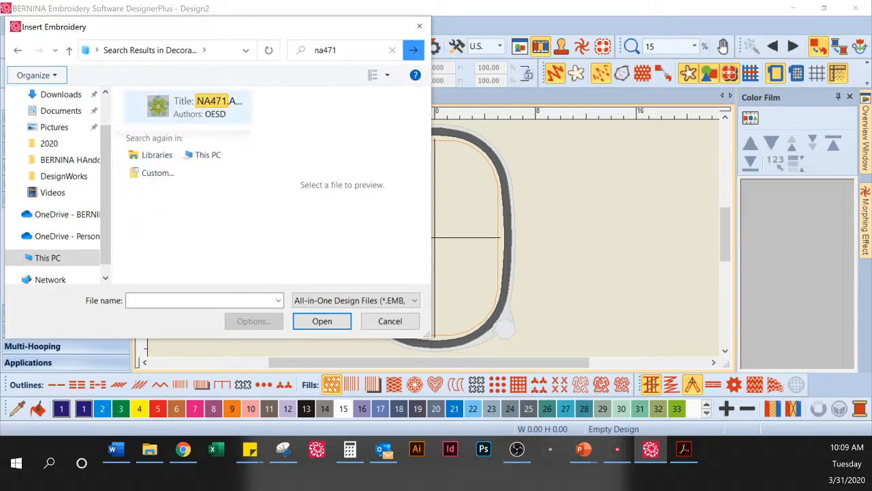
left_click(155, 108)
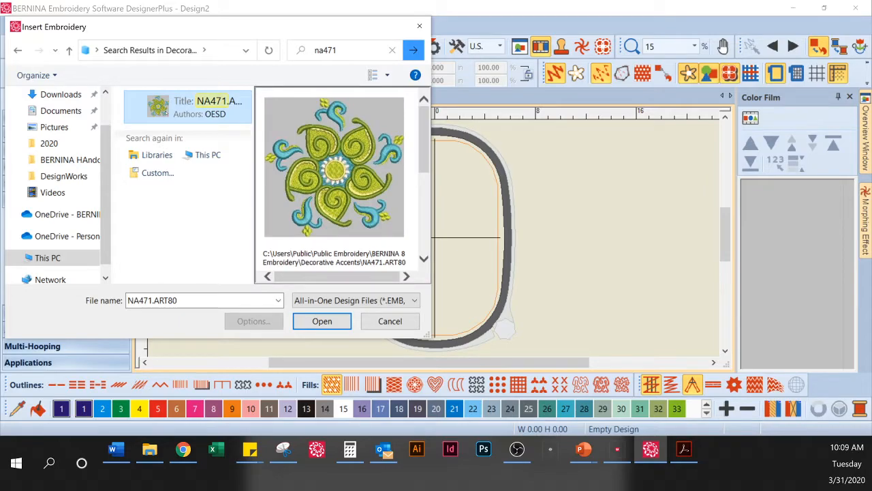
left_click(332, 322)
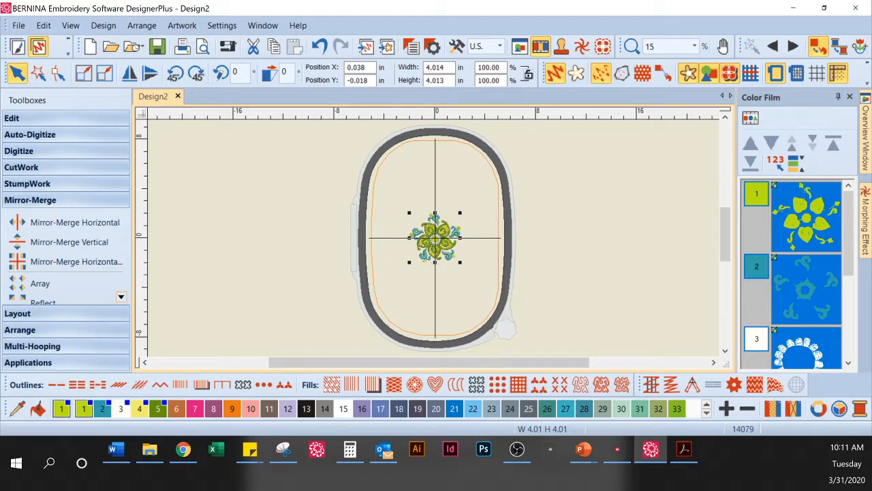
- Practise deselecting the inserted flower design and selecting all of it again
left_click(342, 246)
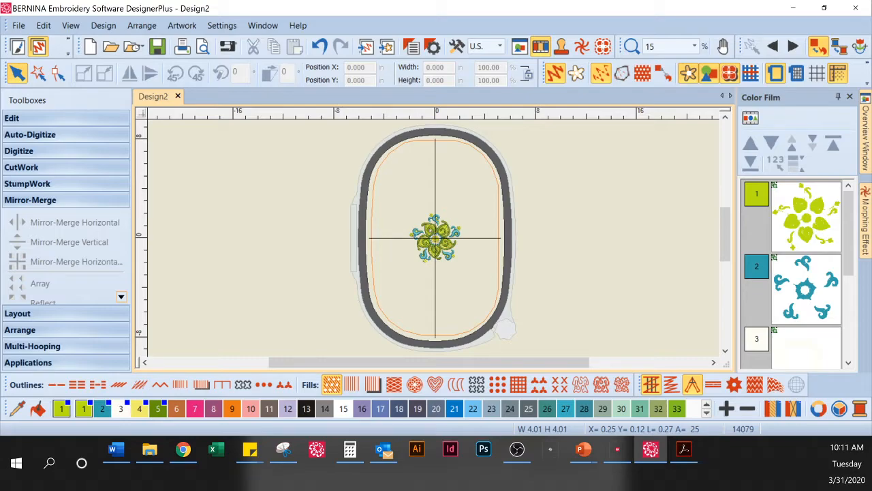
key("ctrl+a")
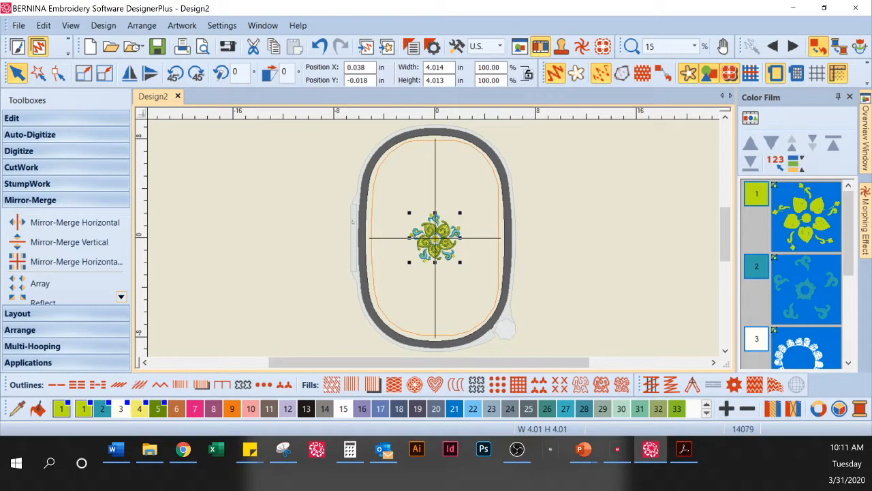
left_click(696, 157)
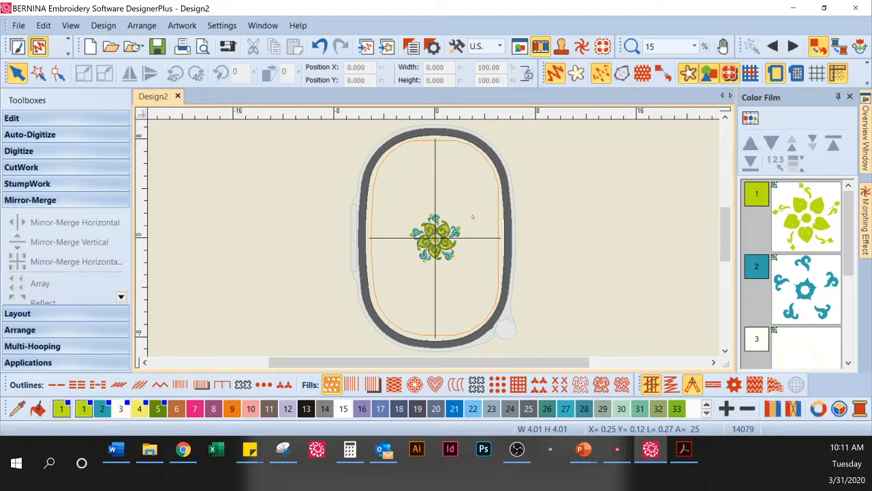
key("ctrl+a")
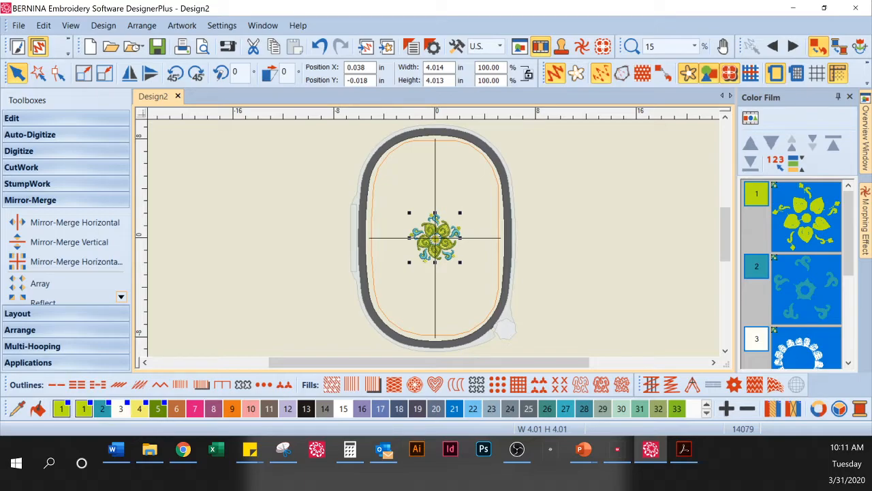
- Clear the whole-design selection, select only a single object in the flower's upper-left petal, and deselect it
left_click(436, 238)
left_click(436, 238)
right_click(446, 238)
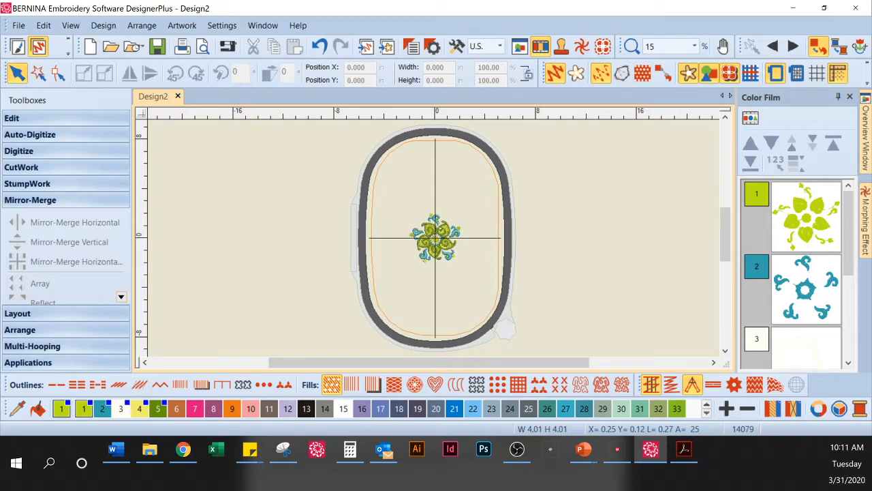
left_click(423, 226)
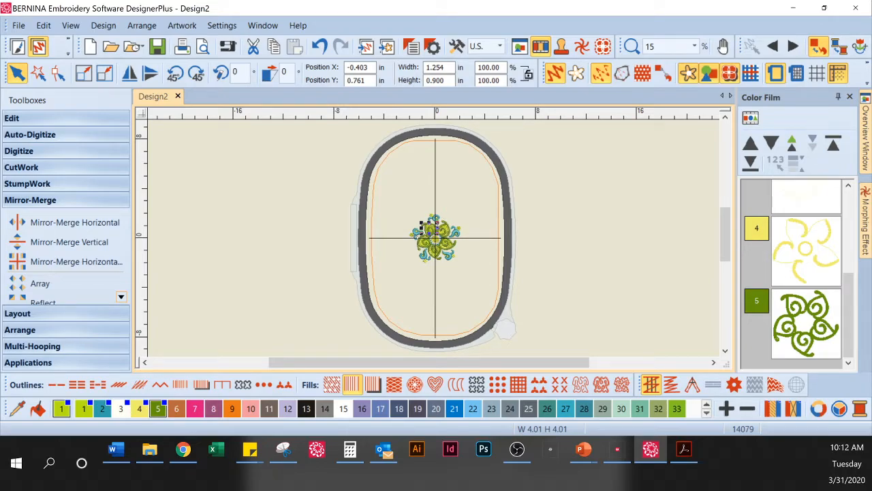
left_click(404, 198)
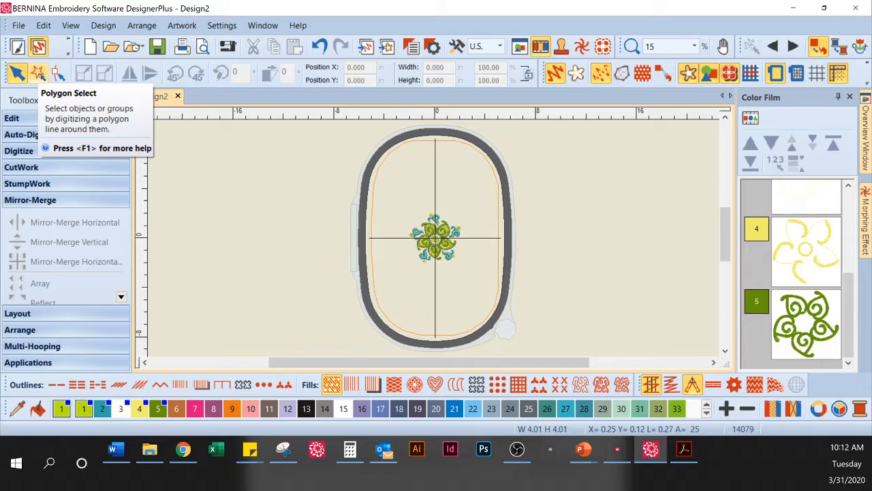
- Use Polygon Select to lasso the whole flower except its top scroll motif, hide Artistic View, and delete the selected parts
left_click(38, 73)
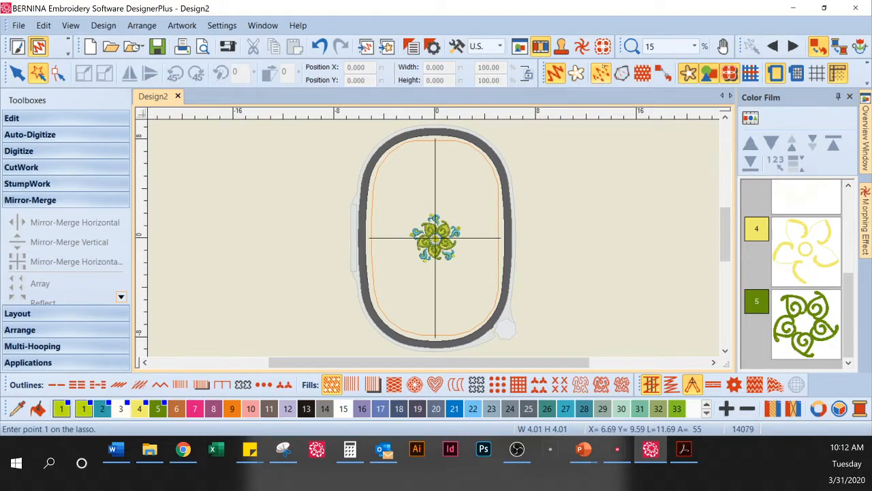
left_click(632, 47)
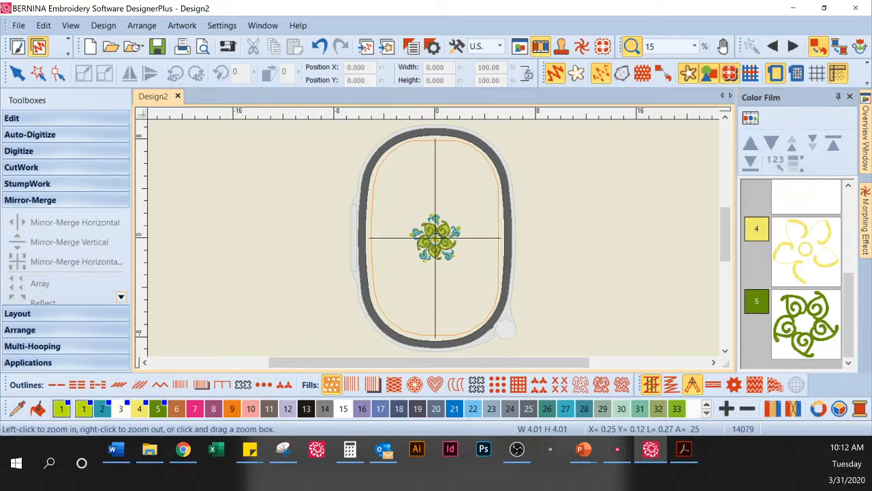
left_click(436, 238)
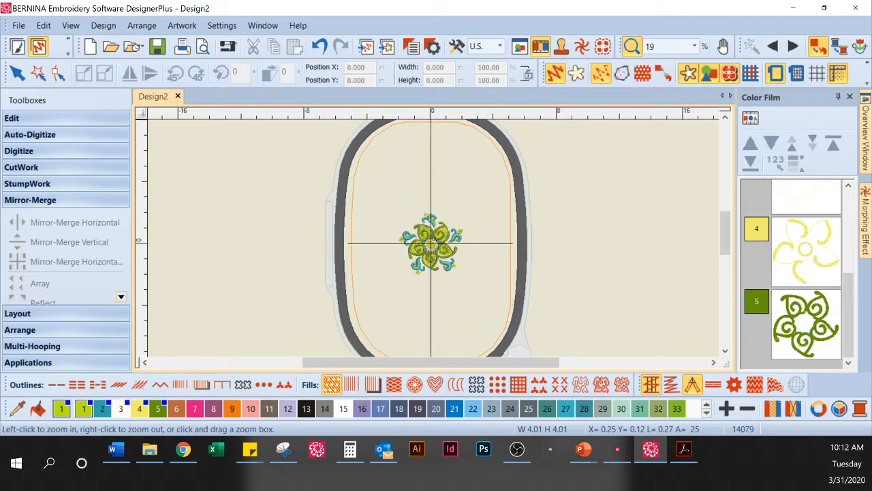
left_click(430, 243)
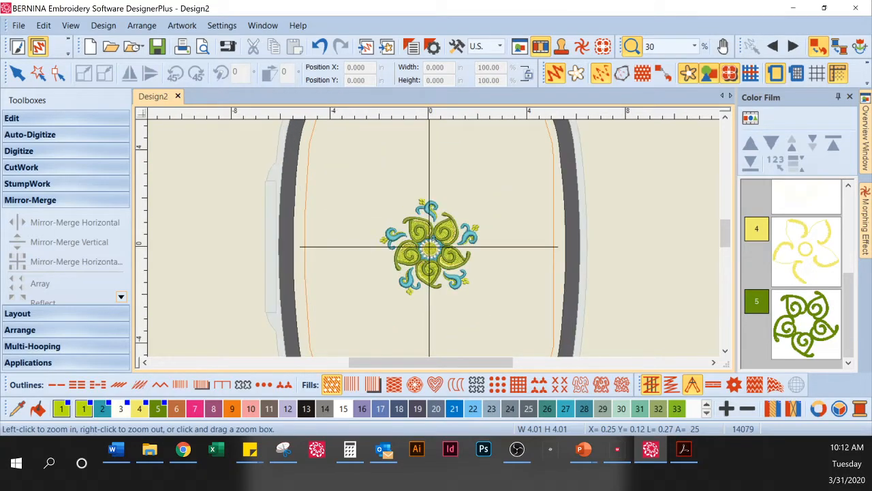
left_click(429, 246)
left_click(428, 248)
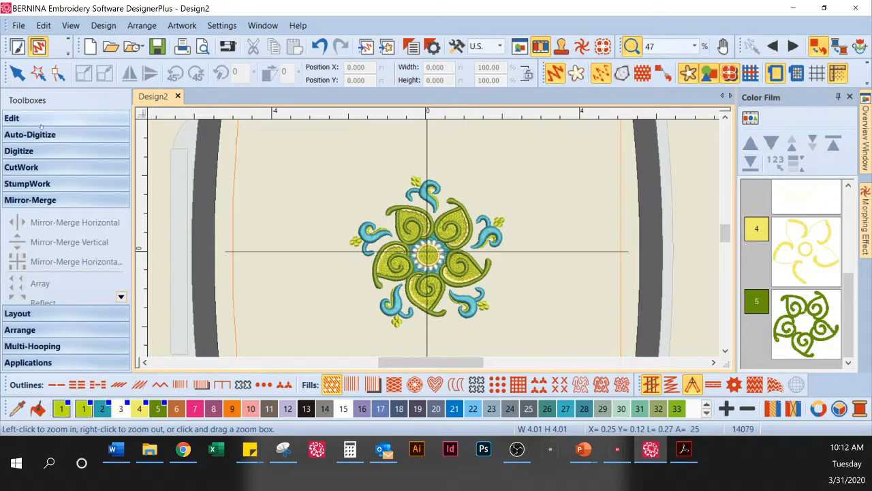
left_click(38, 73)
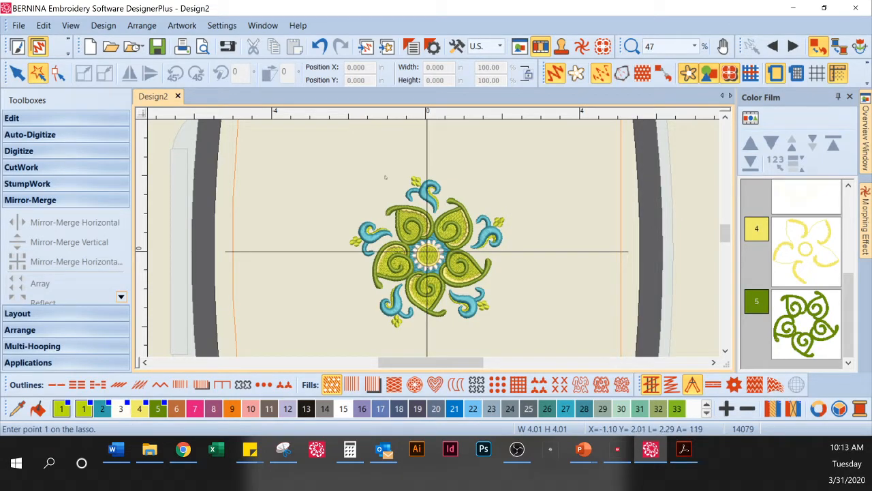
left_click(401, 202)
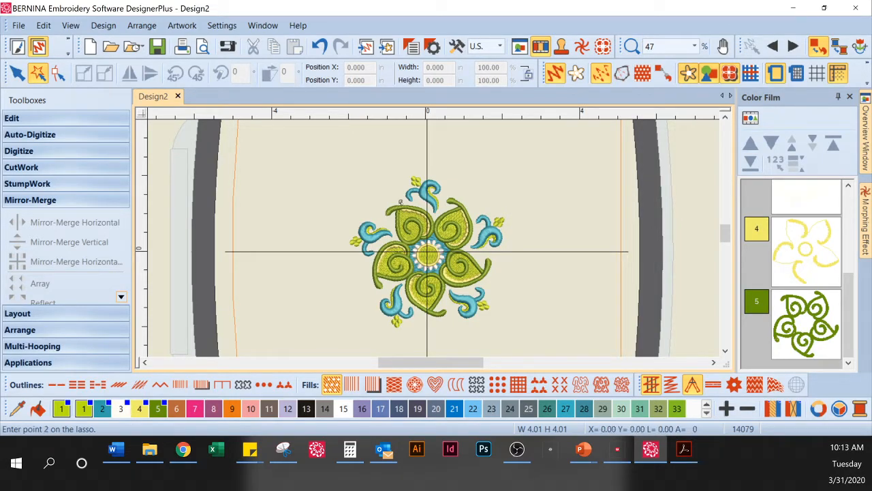
left_click(418, 204)
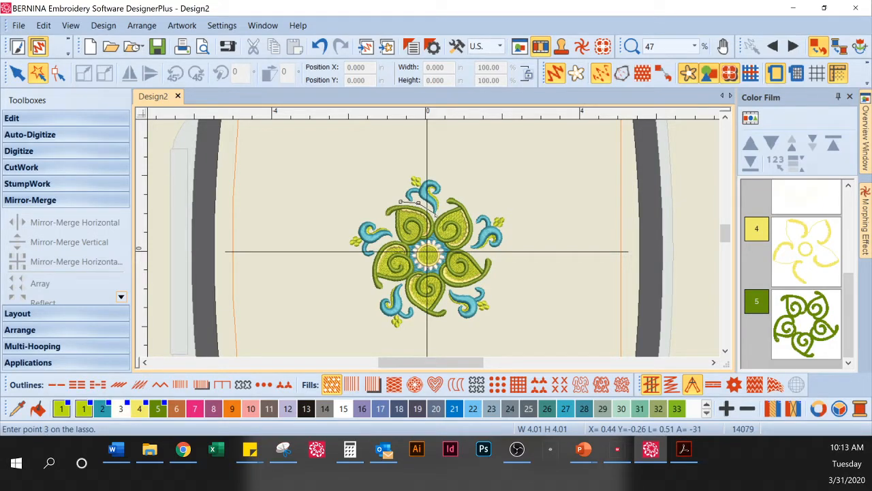
left_click(434, 213)
left_click(443, 208)
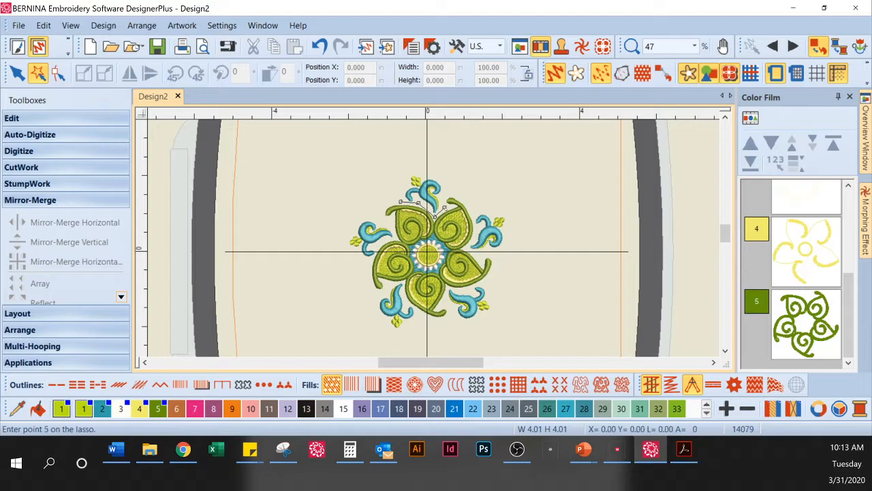
left_click(443, 193)
left_click(472, 180)
left_click(574, 256)
left_click(501, 325)
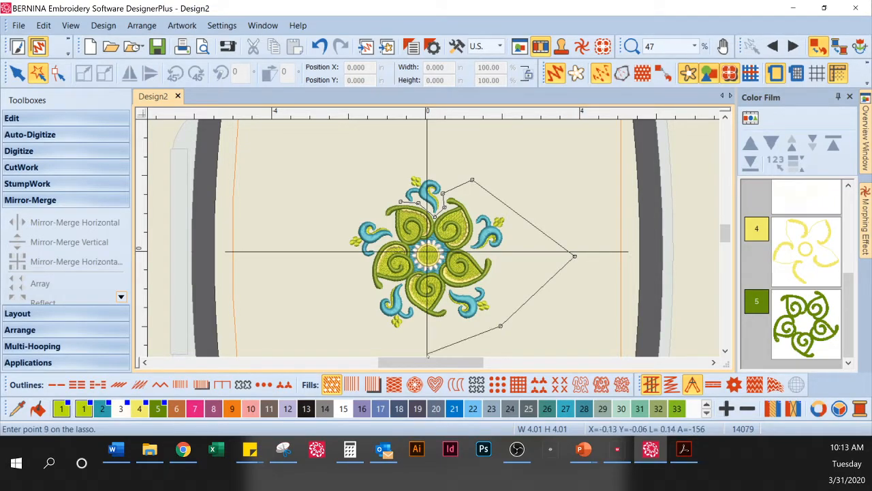
left_click(415, 334)
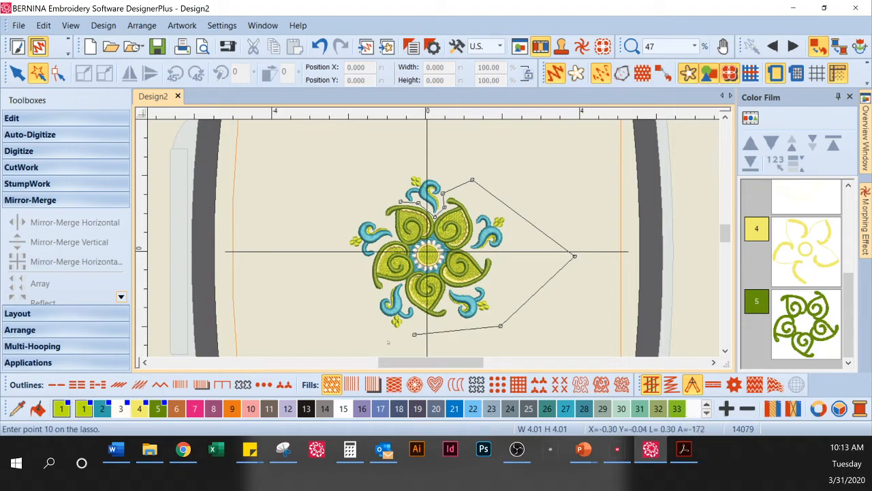
left_click(329, 345)
left_click(306, 261)
left_click(348, 191)
left_click(393, 181)
left_click(399, 198)
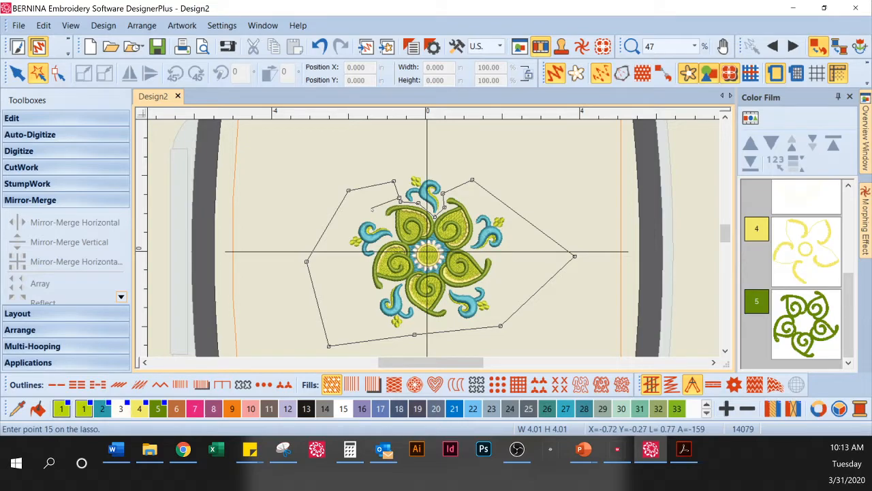
key("Return")
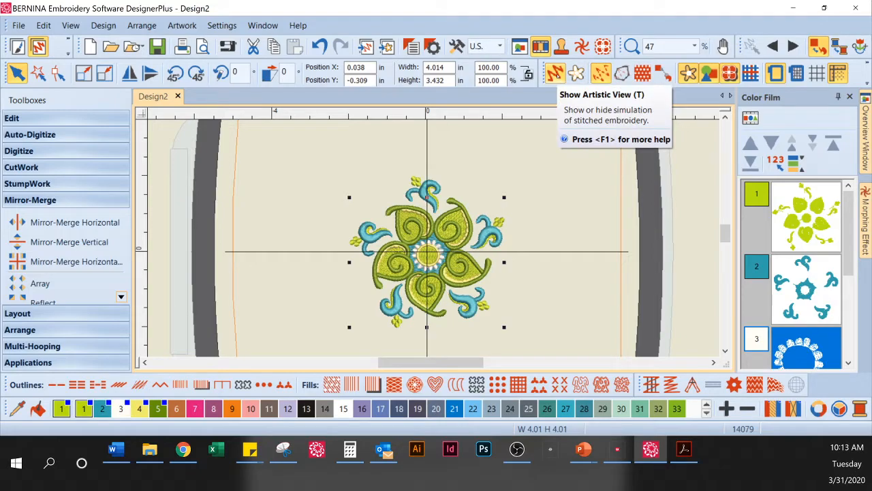
left_click(556, 73)
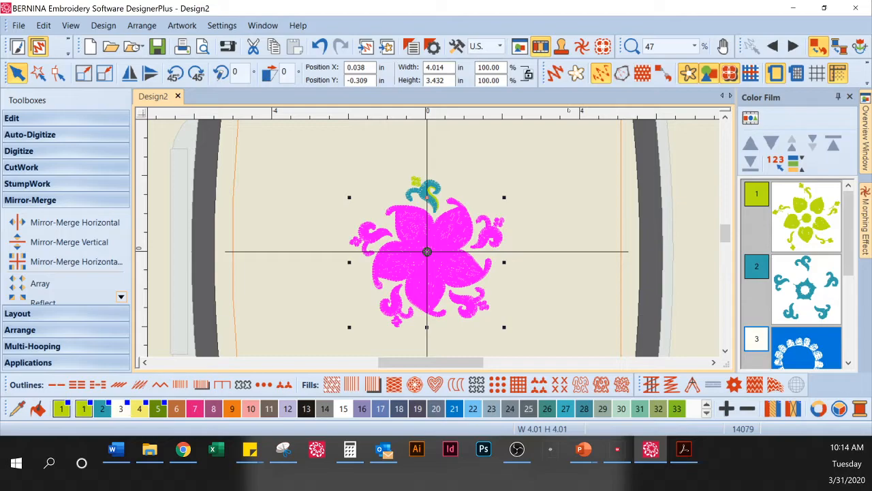
key("Delete")
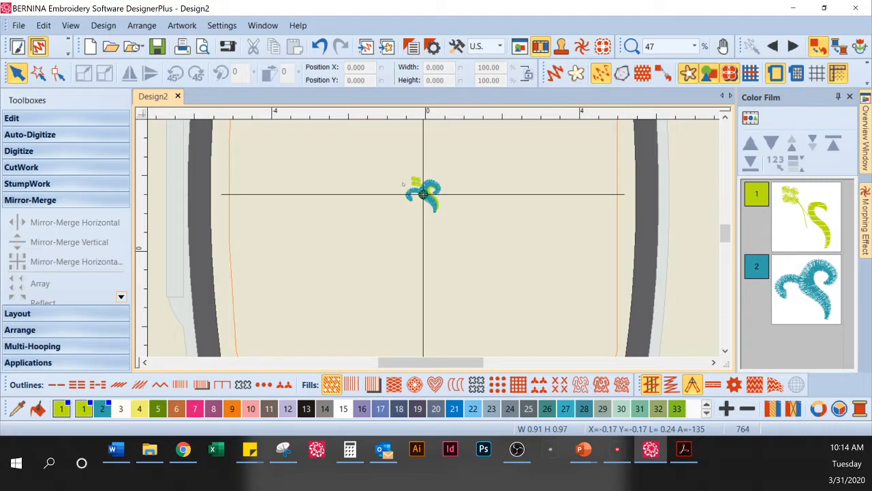
- Select a single teal object of the remaining scroll and clear it, and practise selecting and deselecting the entire motif
left_click(423, 194)
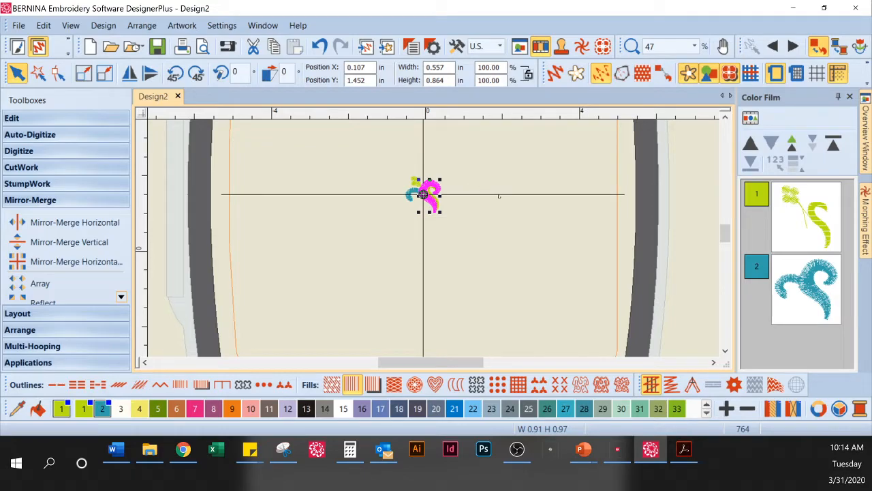
key("Escape")
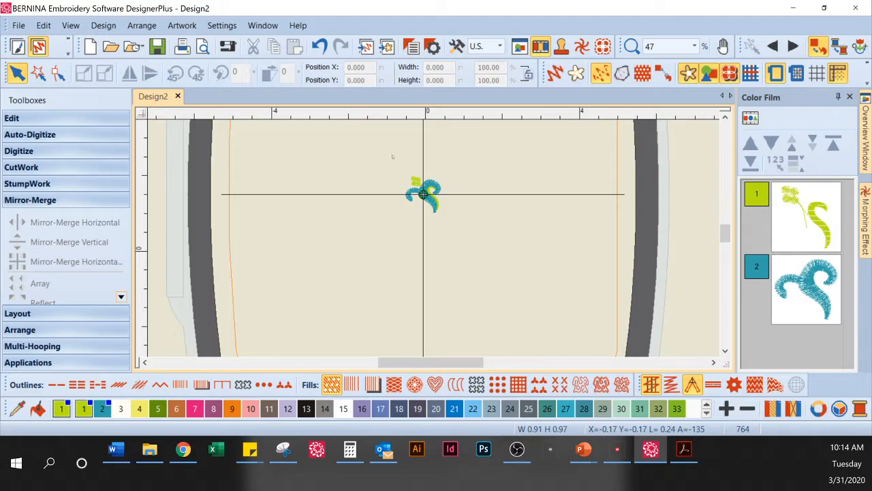
key("ctrl+a")
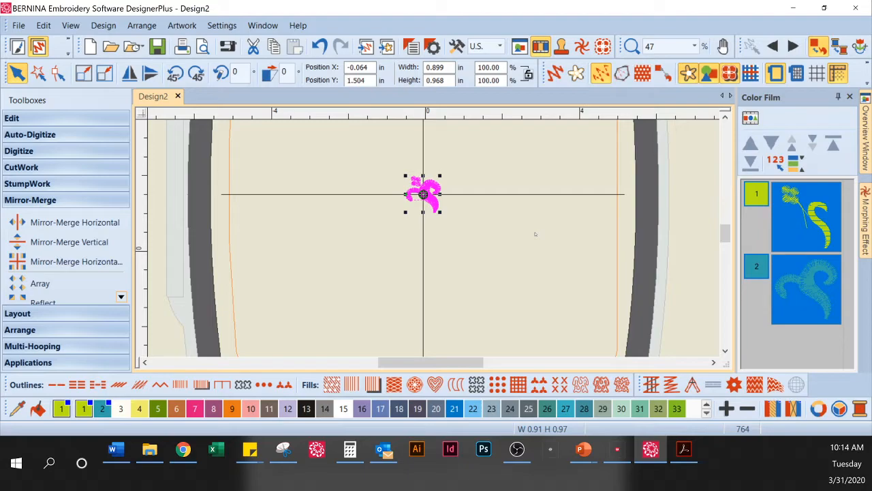
key("Escape")
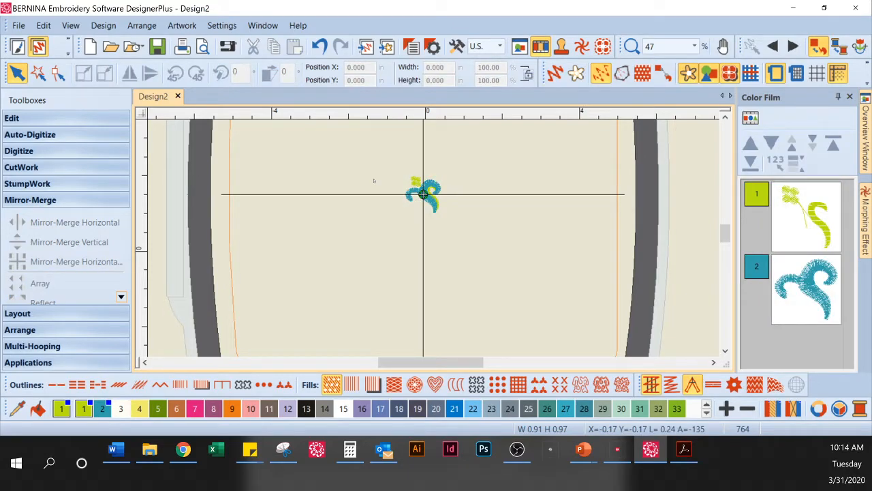
- Practise selecting the remaining scroll motif by digitizing a Polygon Select lasso around it, and clear the selection
key("ctrl+l")
left_click(392, 172)
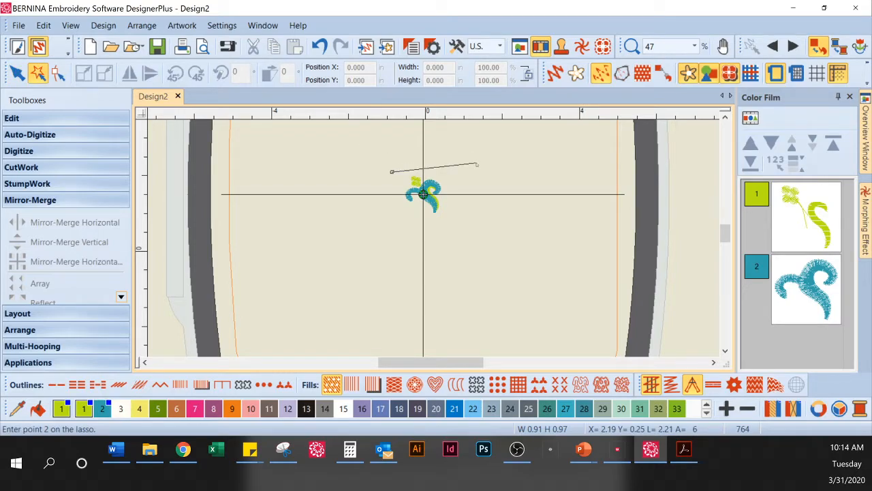
left_click(476, 162)
left_click(447, 224)
left_click(400, 250)
left_click(379, 205)
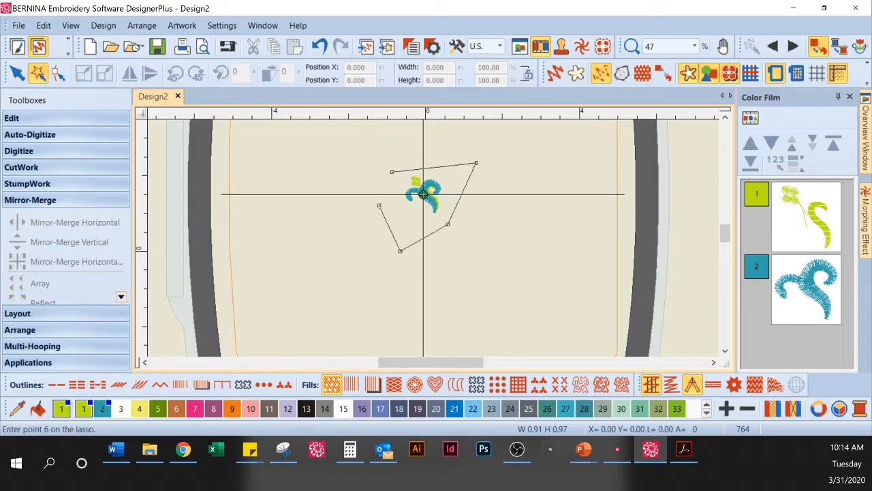
left_click(393, 184)
key("Return")
left_click(354, 177)
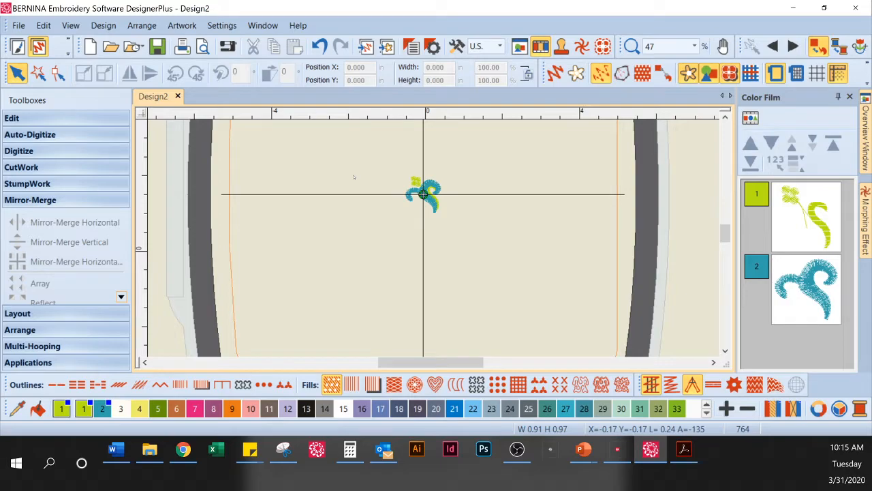
- Select all objects of the remaining scroll motif, group them, and clear the selection
key("ctrl+a")
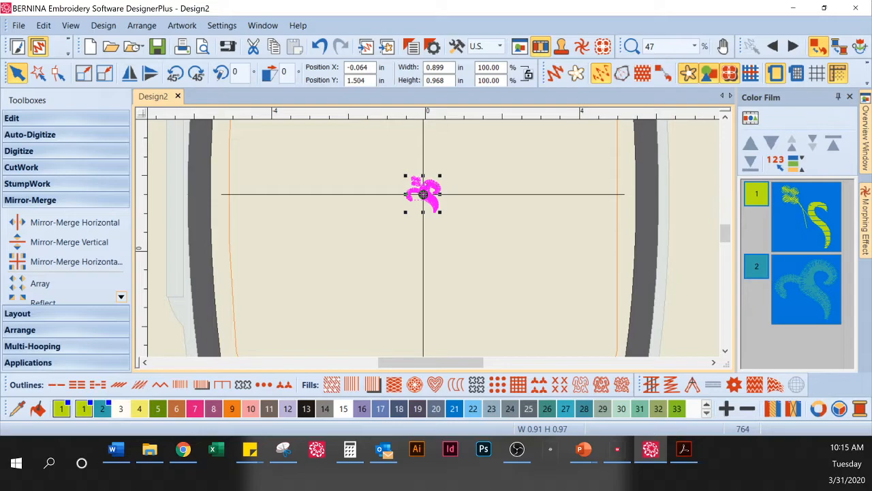
right_click(423, 194)
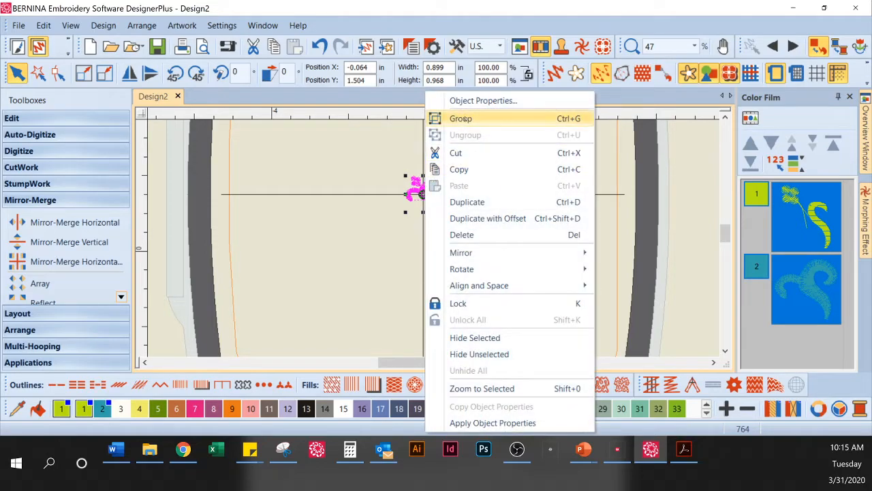
left_click(468, 118)
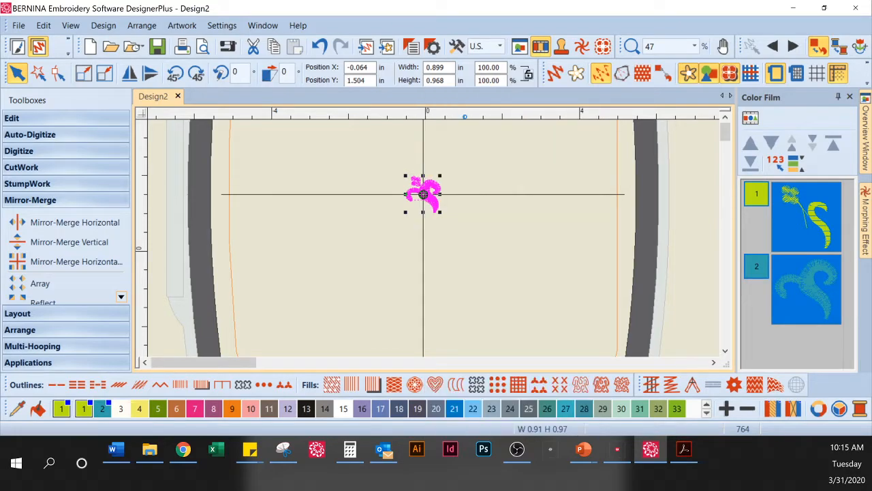
left_click(486, 151)
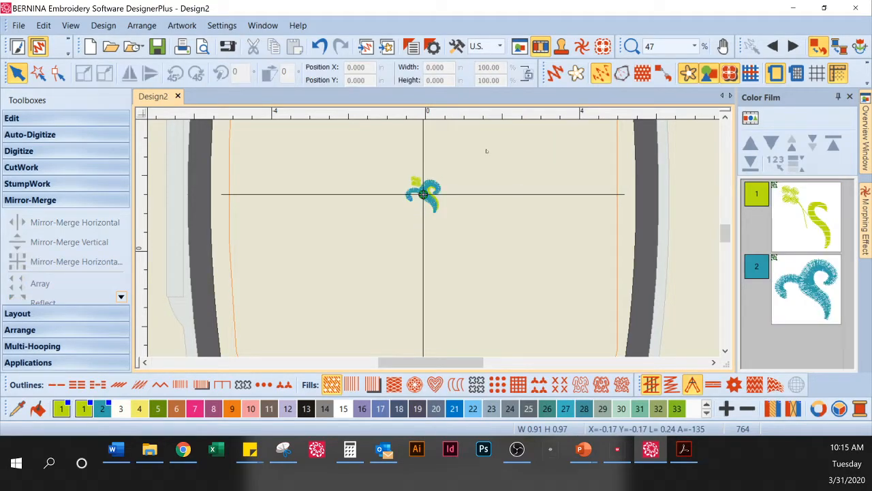
- Mirror-merge the grouped scroll horizontally so the copy sits beside its left edge, and delete the mirrored copy
left_click(422, 180)
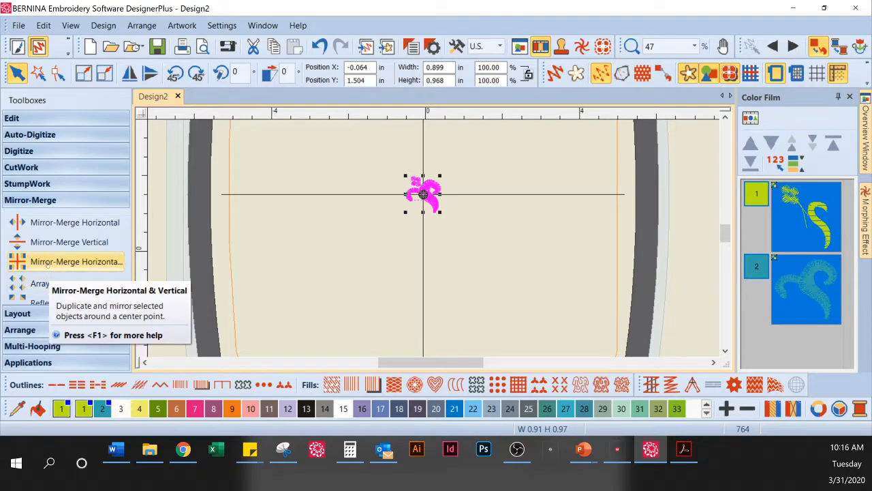
left_click(40, 225)
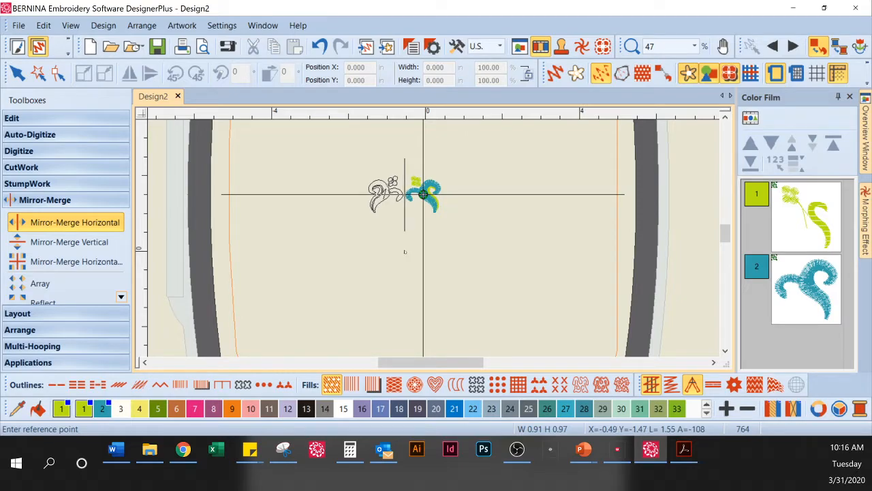
left_click(404, 251)
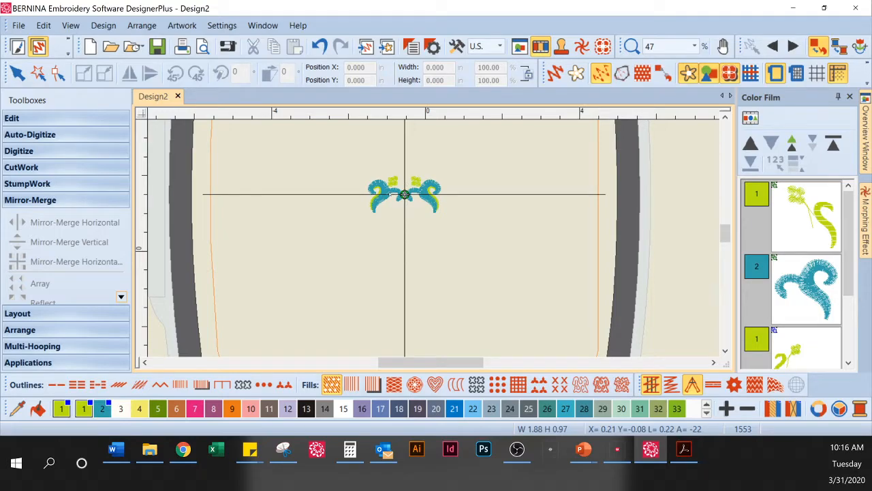
left_click(391, 193)
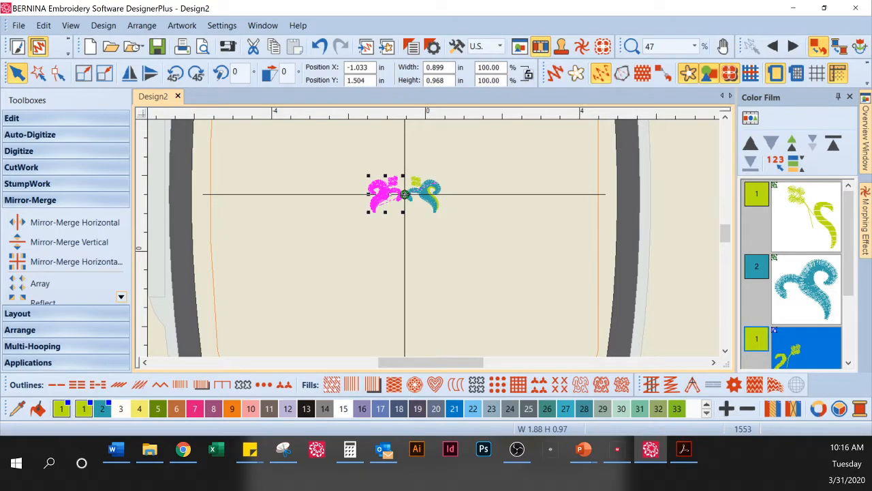
key("Delete")
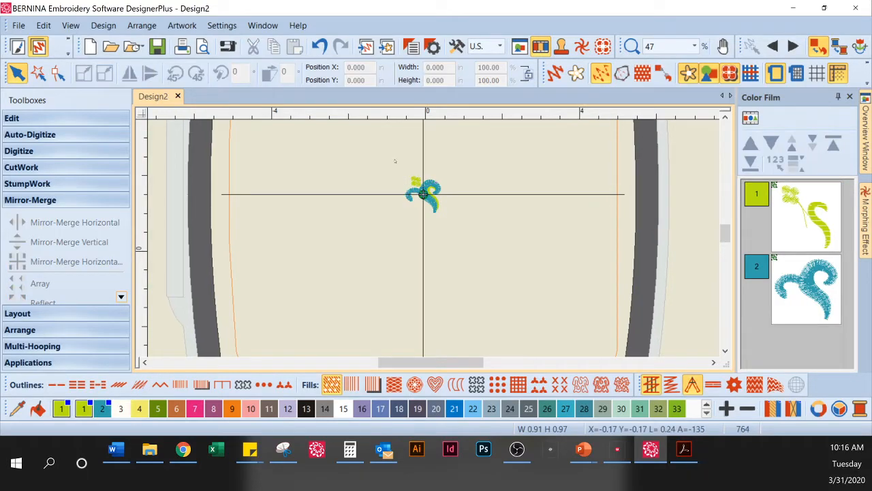
- Mirror-merge the grouped scroll horizontally with the two halves slightly overlapping at the center, and turn on Artistic View
left_click(423, 195)
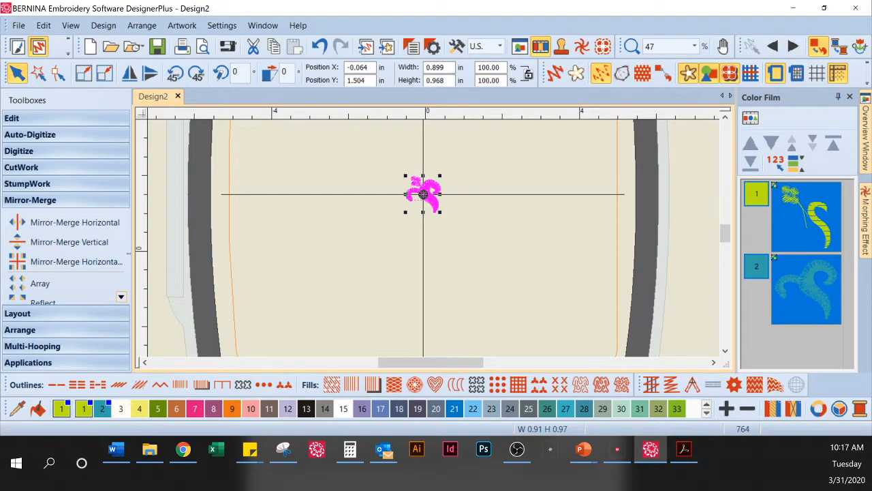
left_click(75, 222)
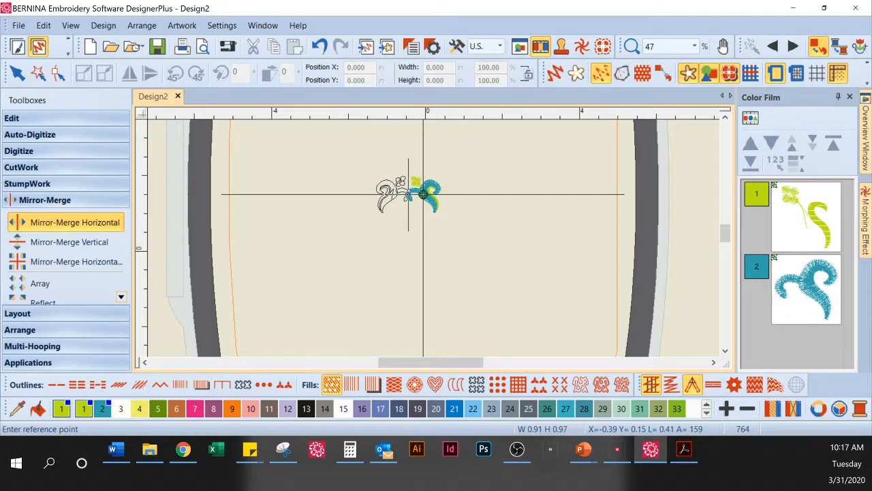
left_click(410, 194)
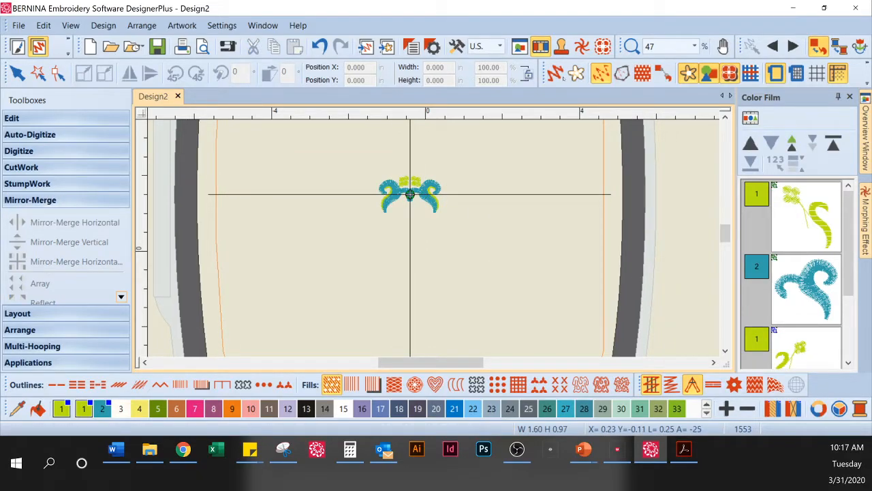
left_click(558, 75)
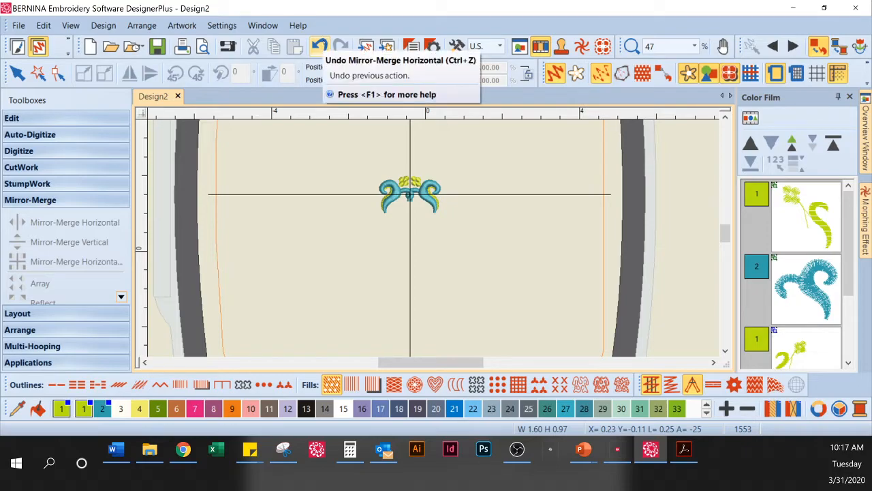
- Replace the overlapping horizontal mirror-merge with the earlier side-by-side version, and optimize the design's color changes
left_click(320, 46)
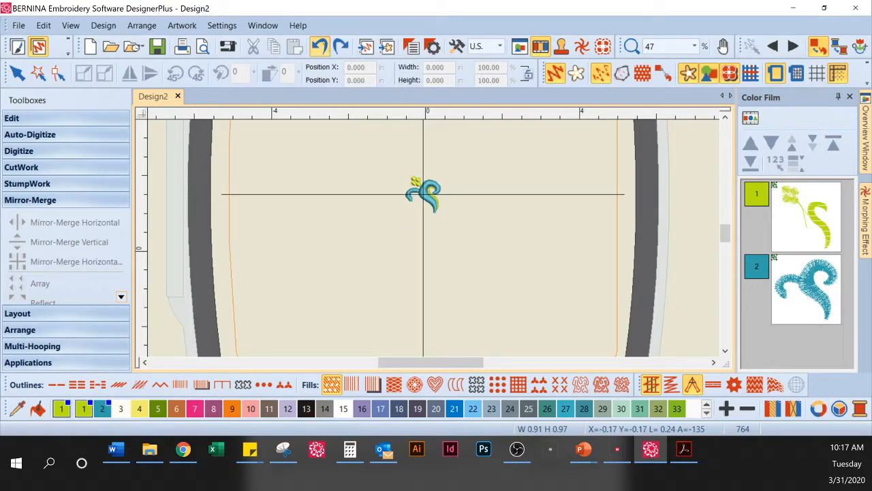
left_click(340, 47)
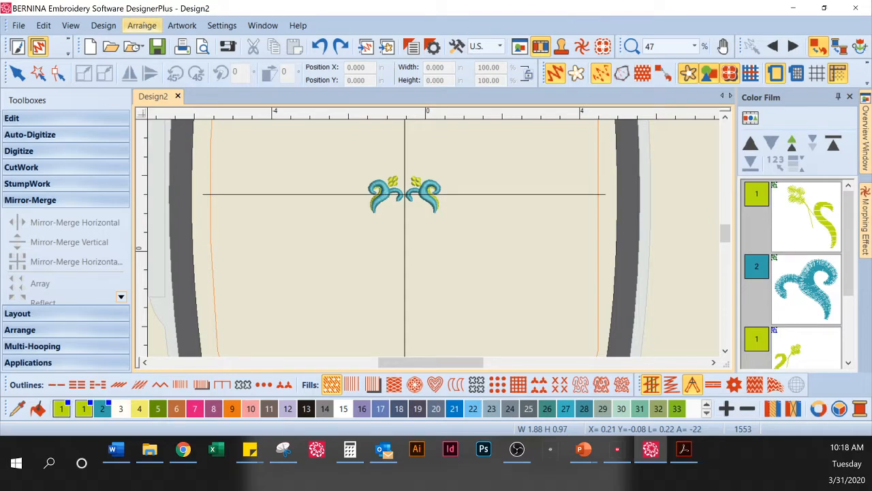
left_click(104, 25)
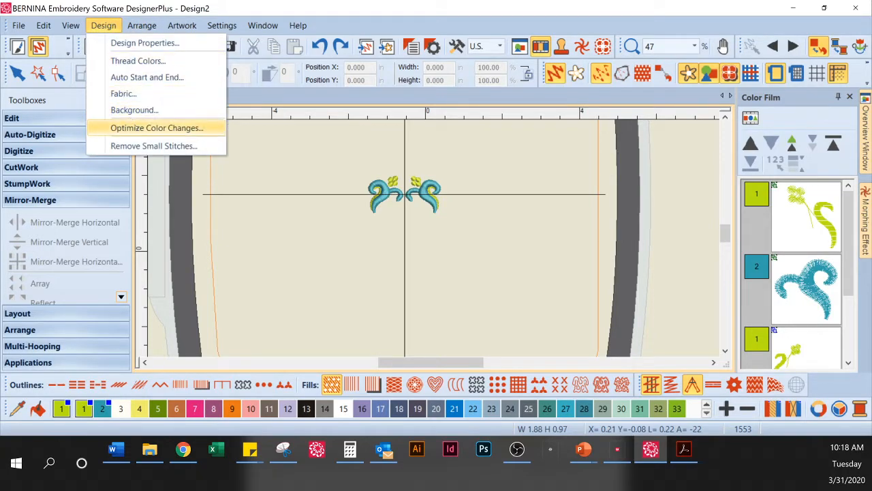
left_click(157, 128)
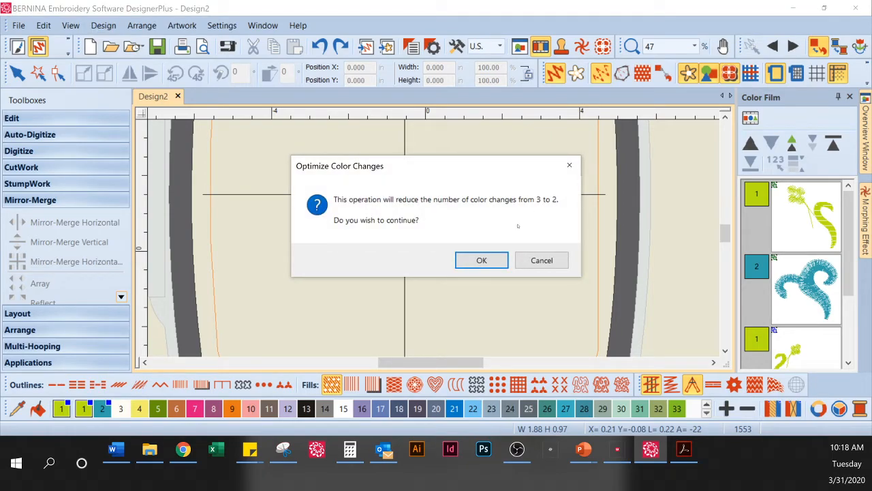
left_click(489, 262)
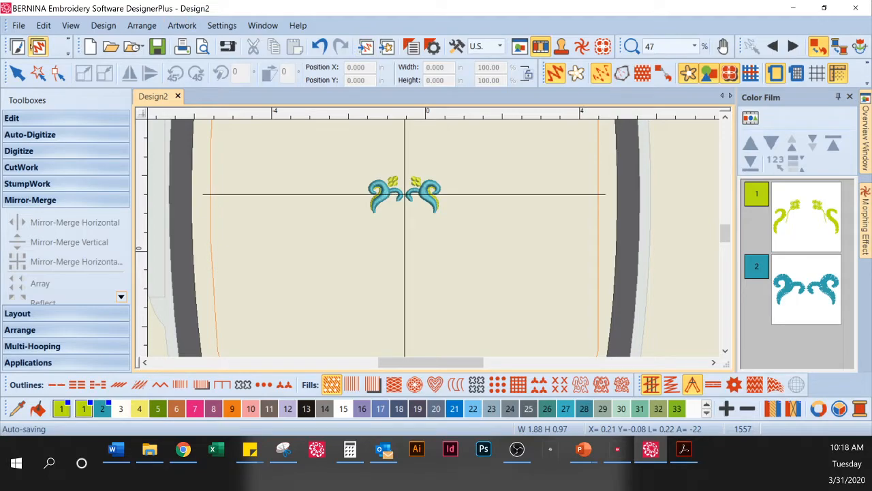
- Start saving the design under a new name, create a folder named My Class Samples inside My Embroidery, and open it
left_click(18, 26)
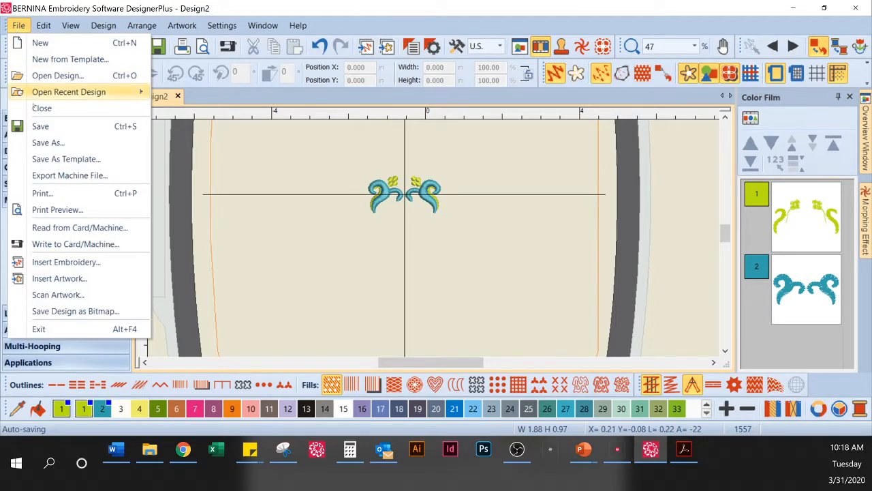
left_click(55, 142)
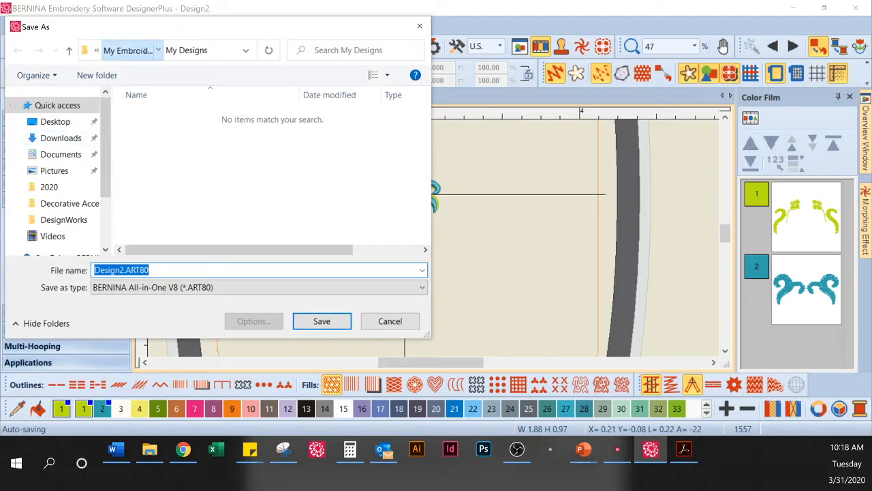
left_click(127, 49)
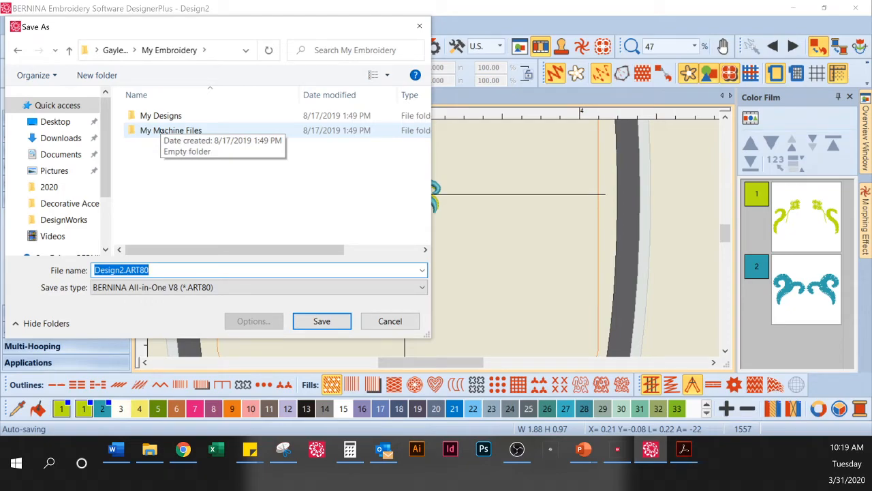
left_click(97, 75)
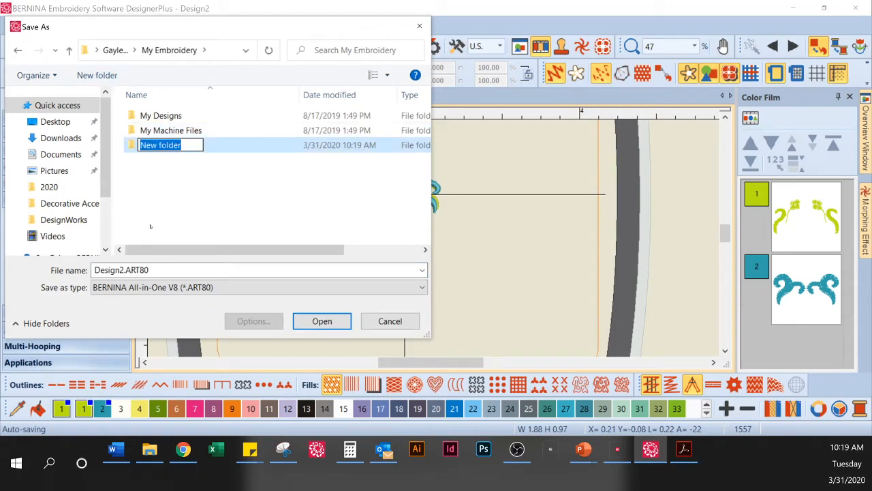
left_click(186, 177)
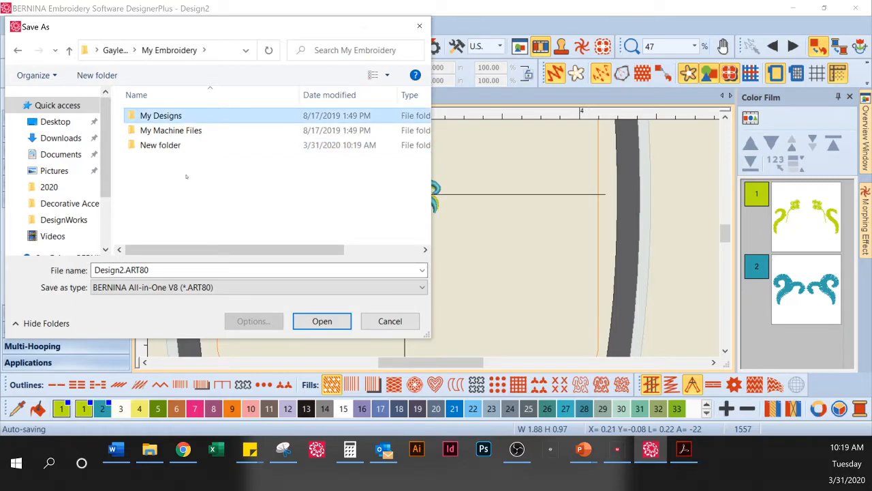
left_click(174, 146)
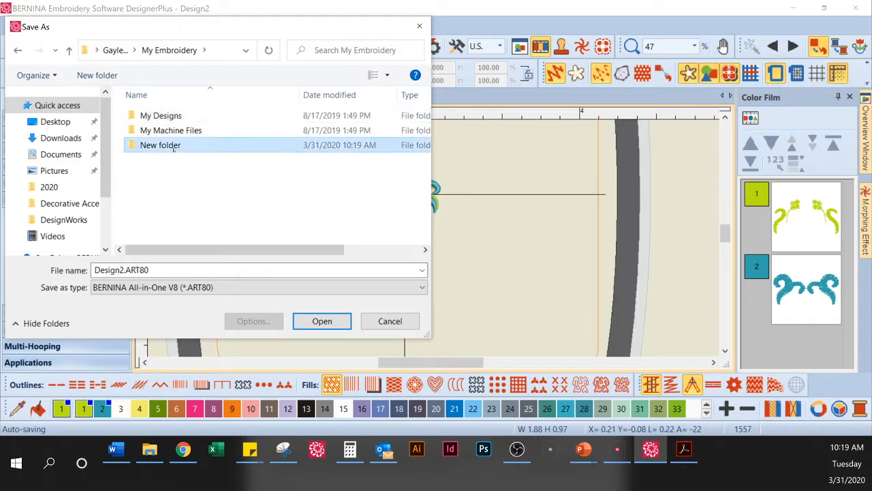
left_click(174, 146)
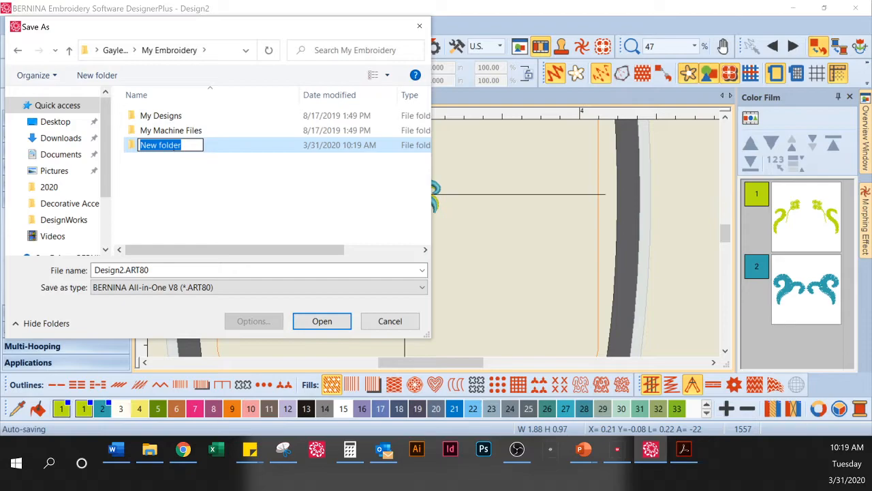
type("My Class ")
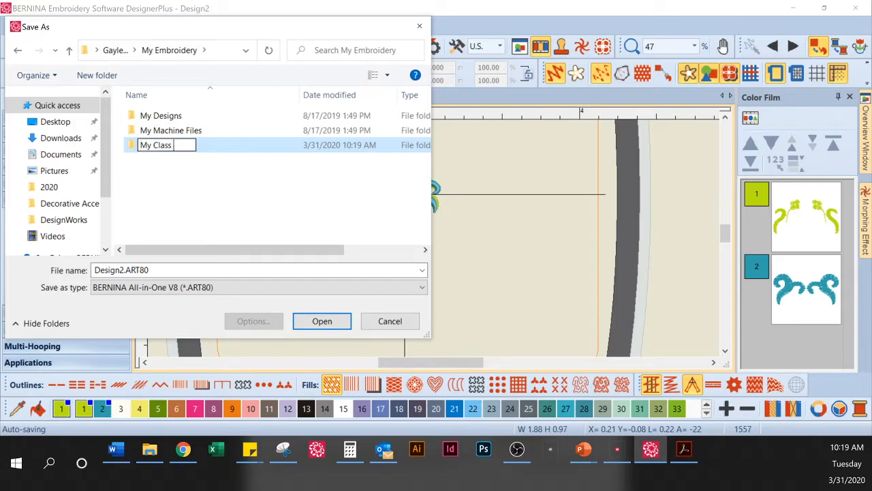
type("Samples")
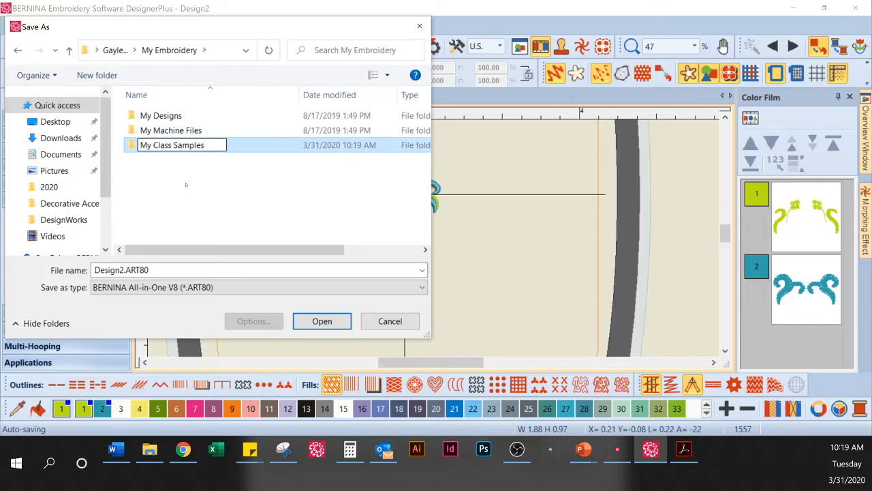
key("Return")
double_click(166, 117)
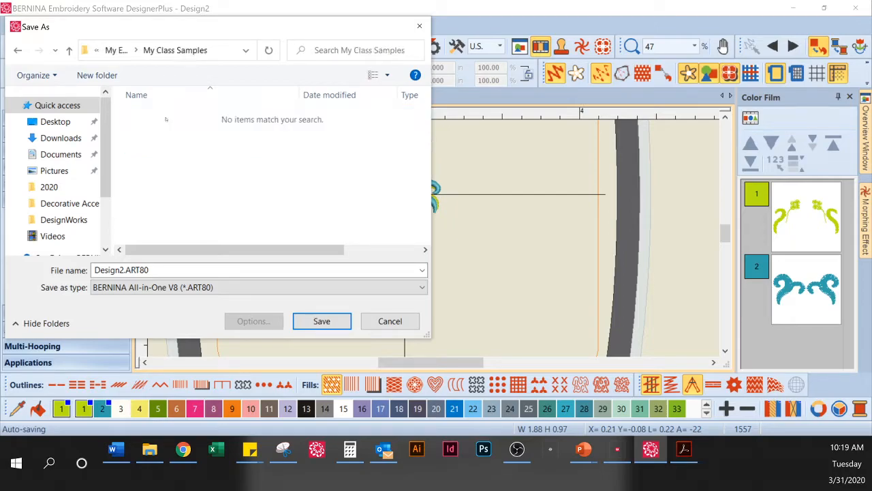
- Name the design file MirrorMergeH.ART80 and save it in My Class Samples
left_click_drag(150, 270, 87, 276)
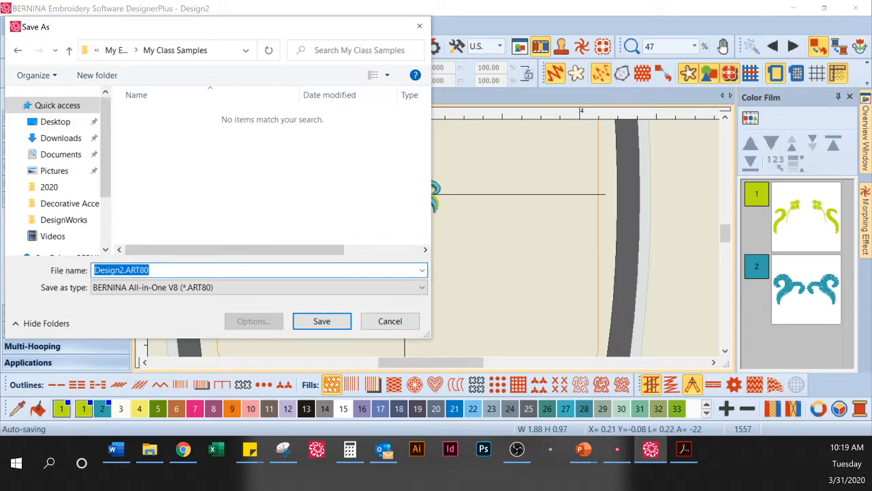
left_click_drag(125, 270, 83, 276)
type("MirrorMer")
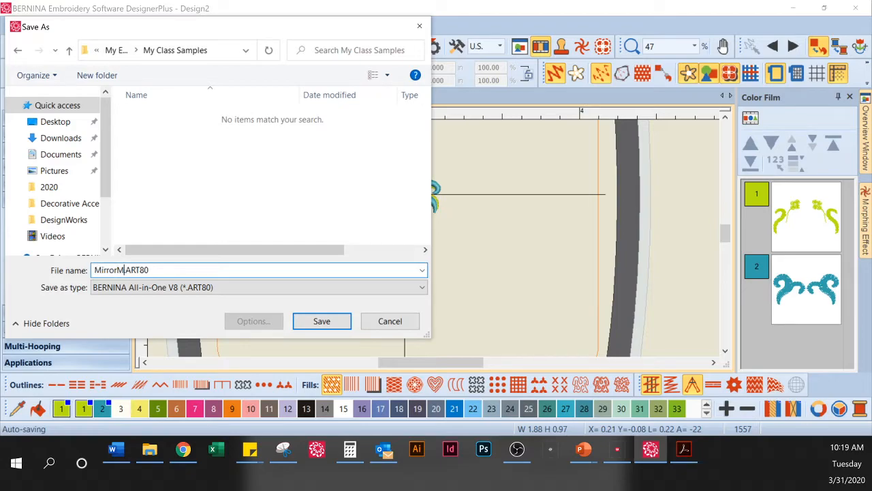
type("geH")
left_click(321, 320)
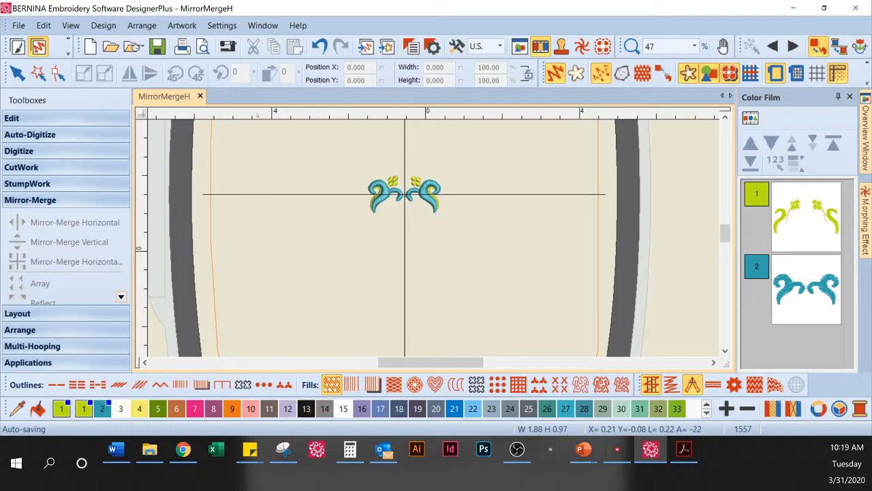
- Undo back to the single grouped scroll, select it, and turn off Artistic View
left_click(319, 46)
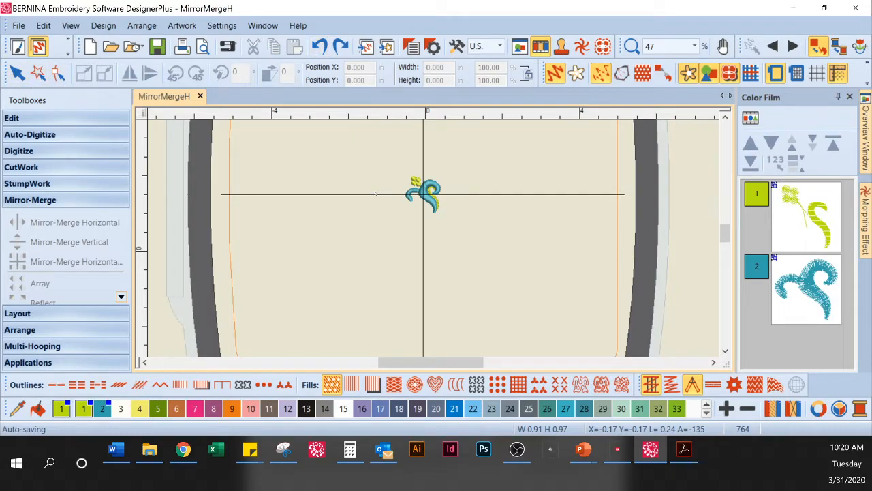
key("ctrl+a")
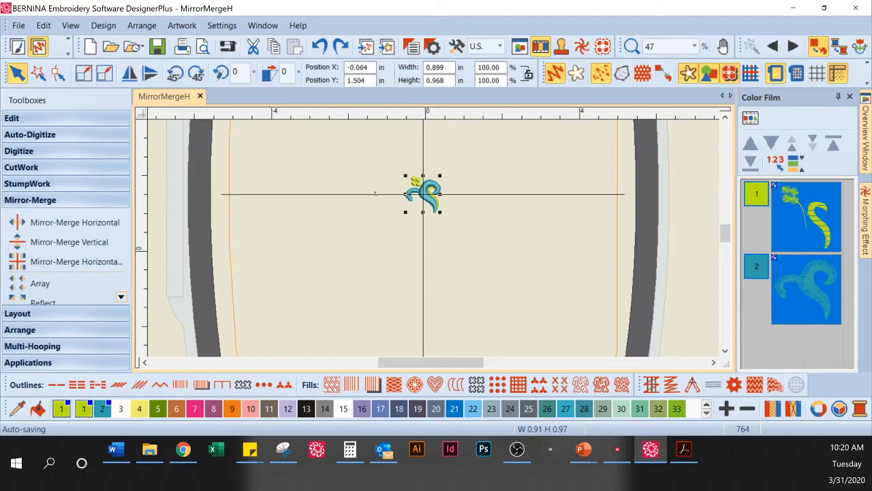
left_click(563, 74)
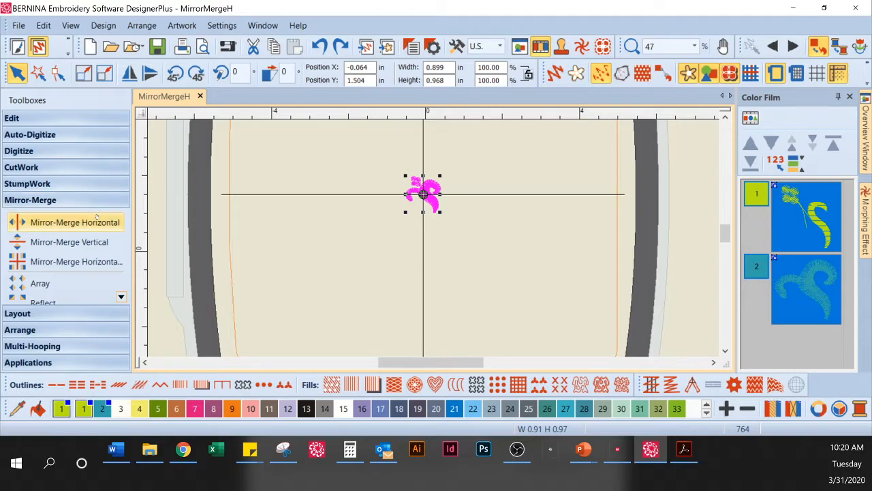
- Mirror-merge the grouped scroll vertically with the copy directly below its lower edge, and optimize the color changes
left_click(104, 242)
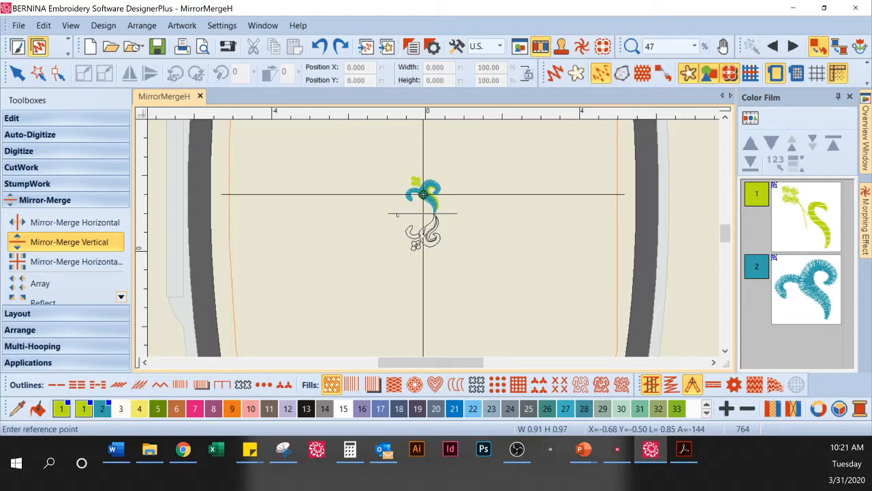
left_click(423, 213)
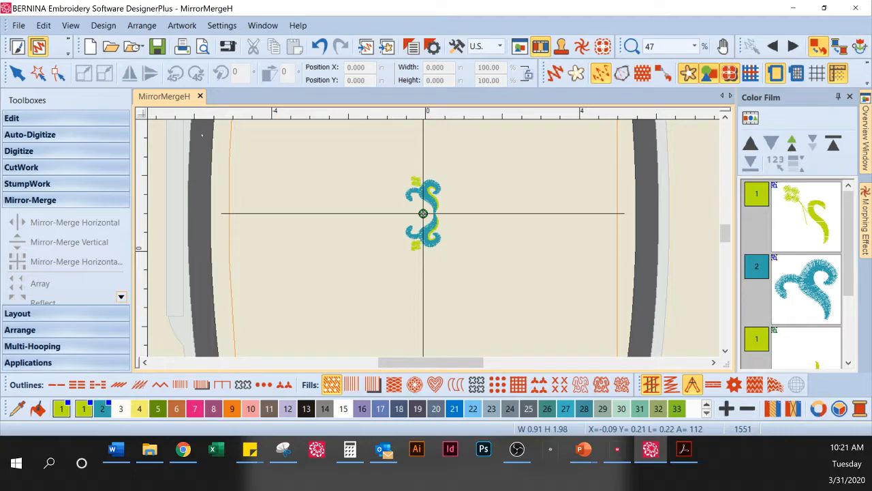
left_click(103, 25)
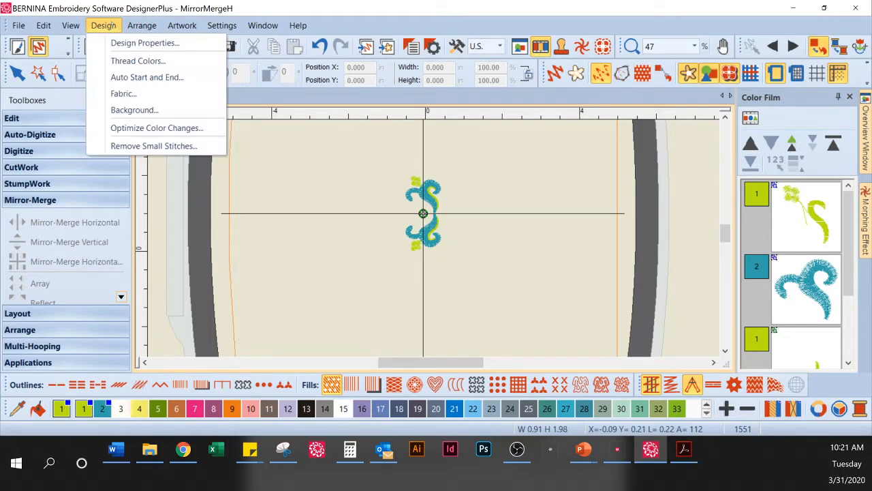
left_click(142, 125)
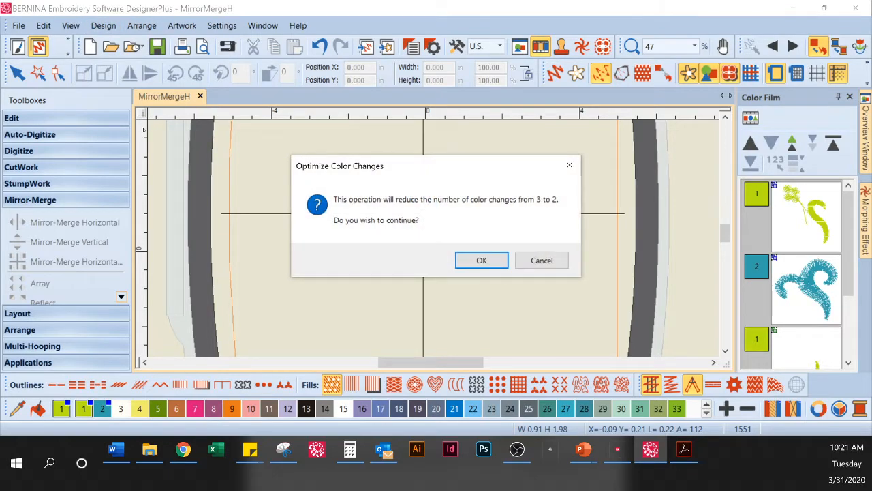
left_click(492, 260)
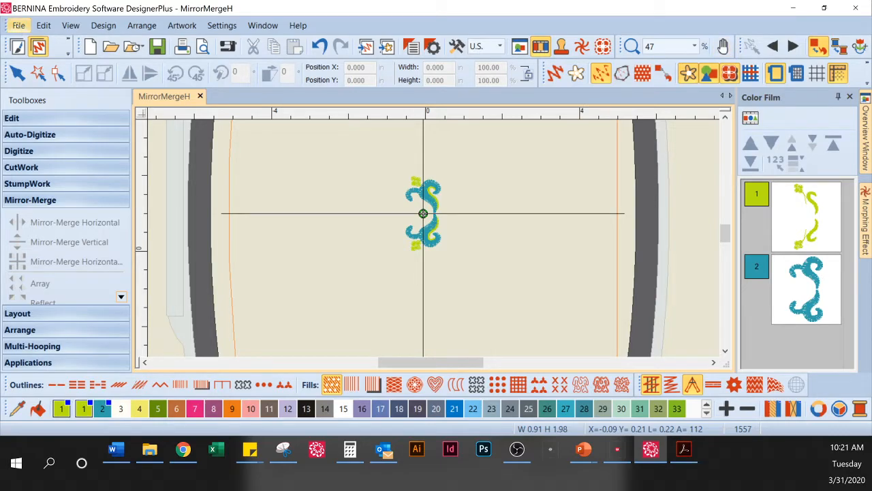
- Save the vertical arrangement as MirrorMergeV.ART80 in the My Class Samples folder
left_click(18, 25)
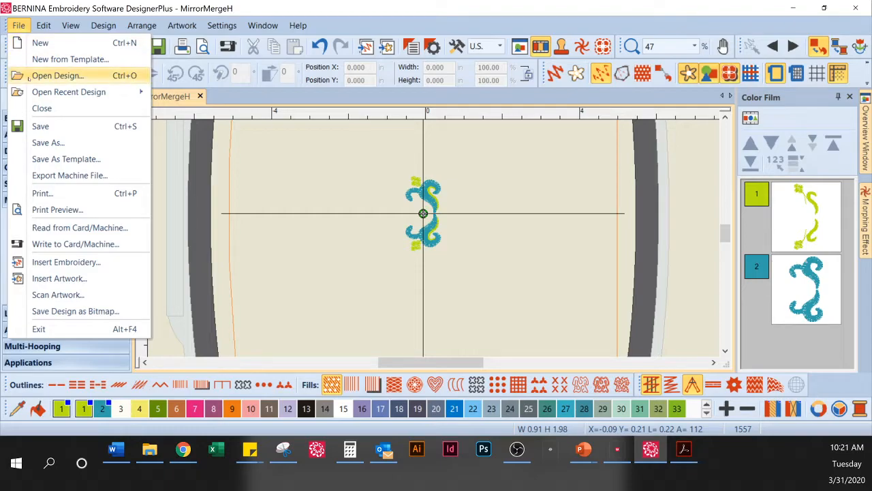
left_click(45, 143)
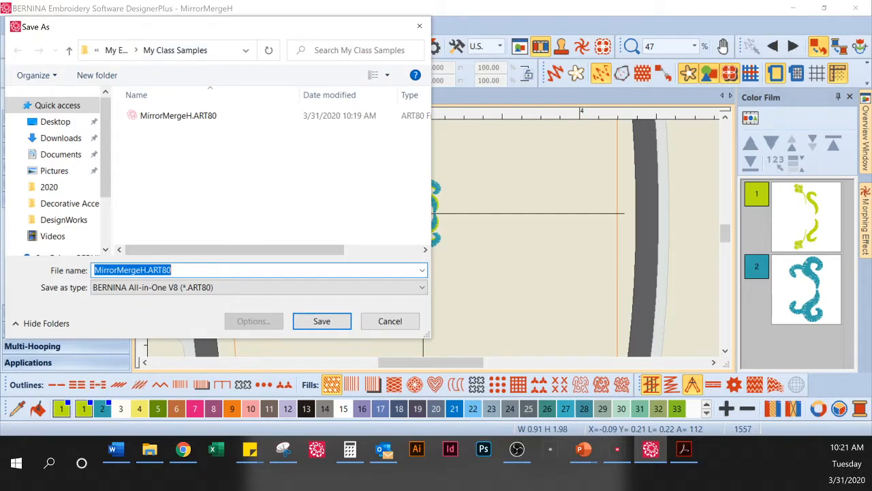
left_click(147, 270)
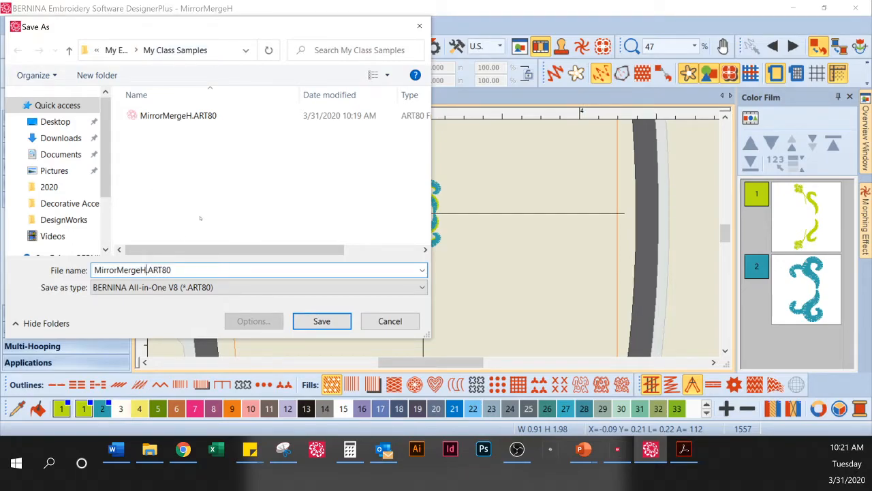
key("BackSpace")
type("V")
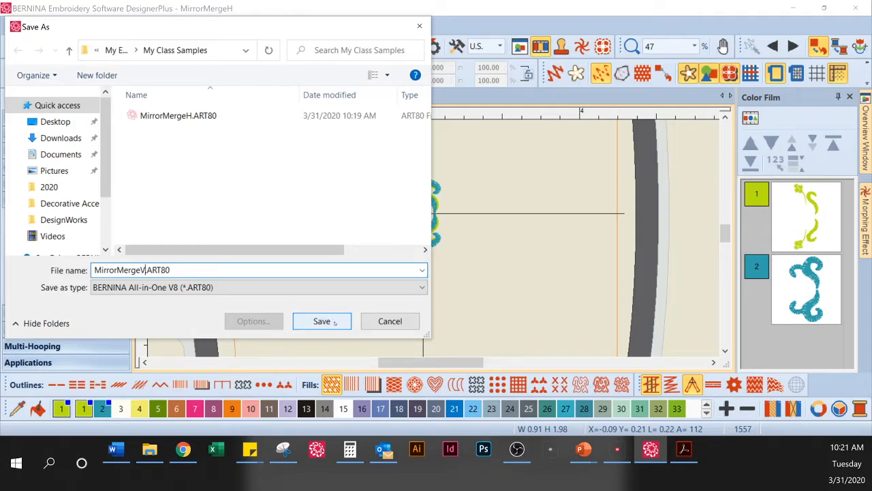
left_click(334, 323)
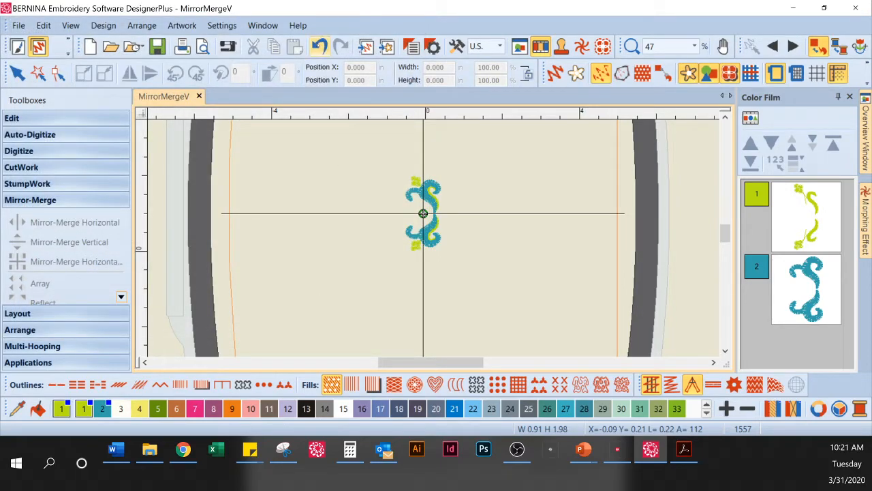
- Undo back to the single scroll and mirror-merge it horizontally and vertically around a center point at its lower-left corner
left_click(319, 45)
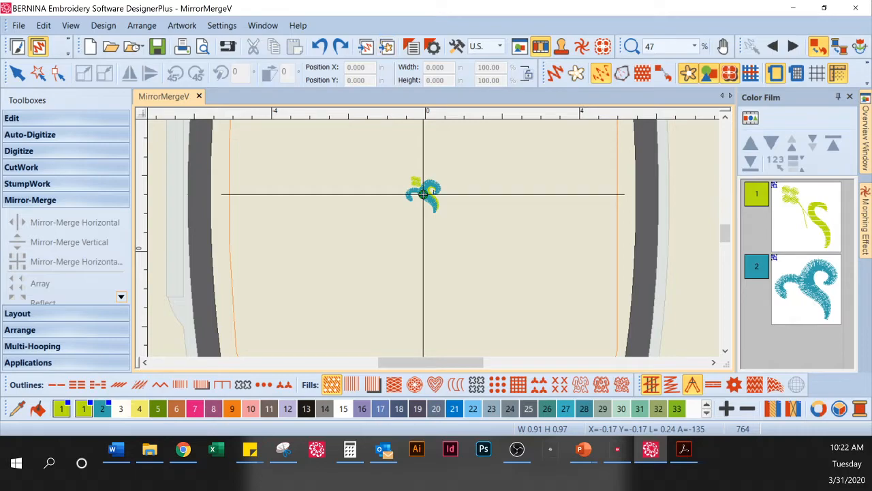
left_click(423, 194)
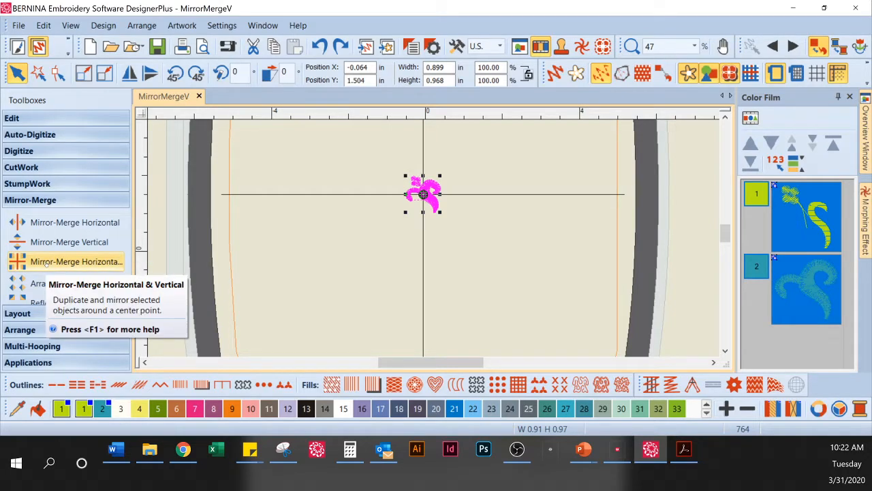
left_click(46, 263)
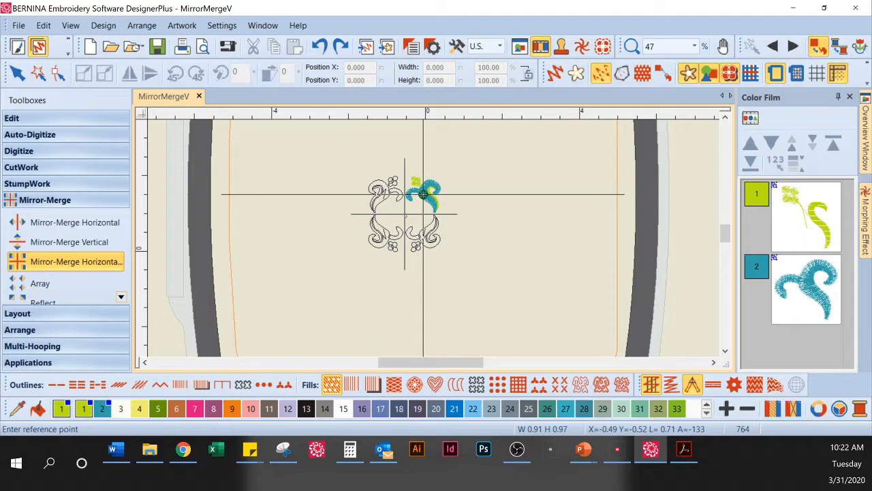
left_click(405, 214)
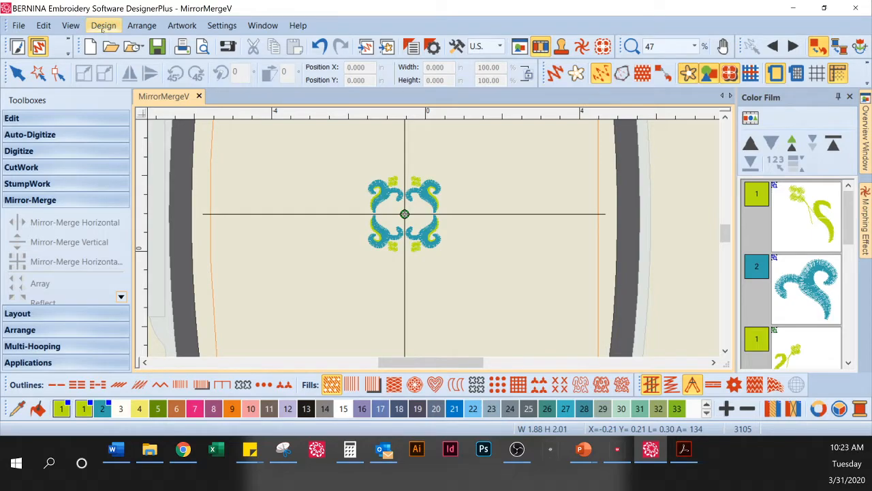
- Optimize the color changes of the combined horizontal and vertical scroll arrangement
left_click(102, 27)
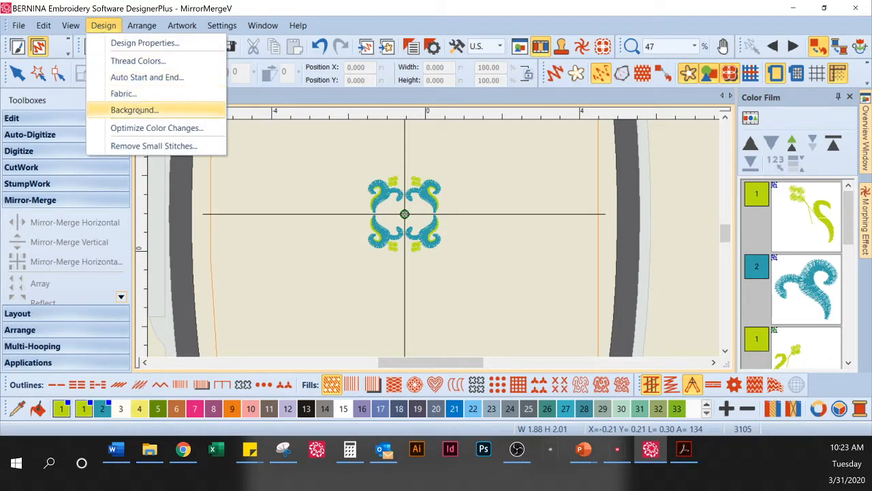
left_click(148, 125)
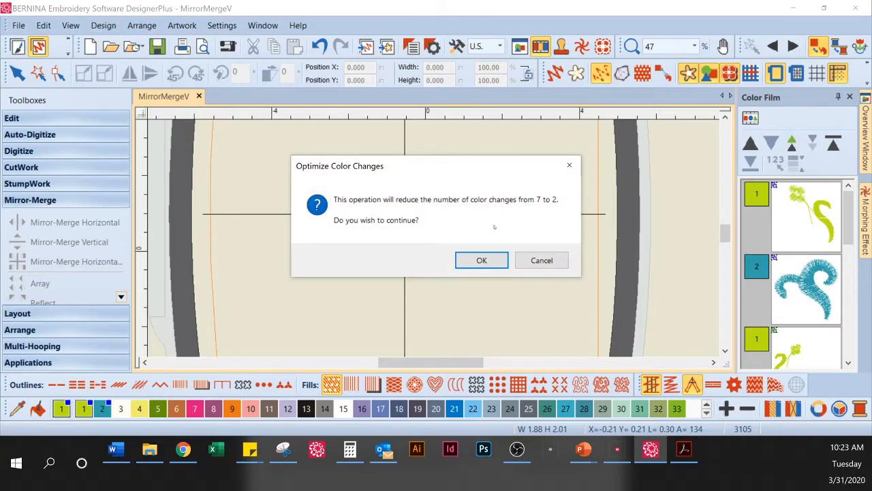
left_click(483, 261)
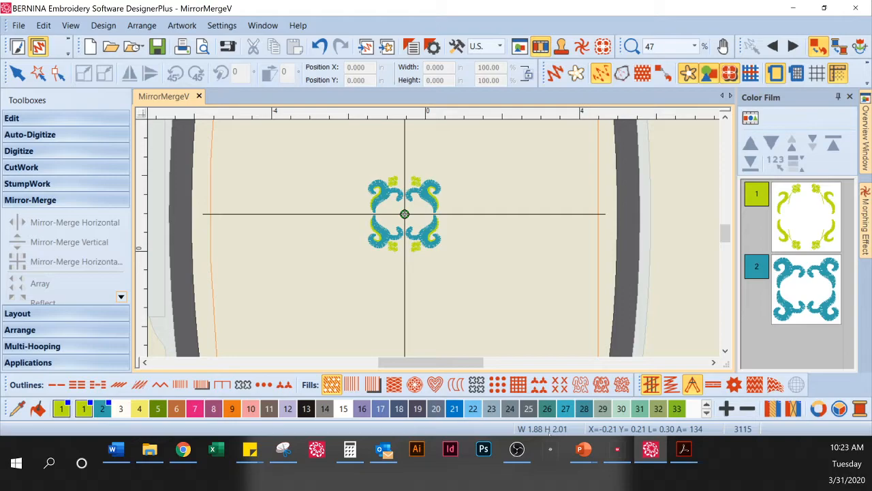
- Select the whole arrangement, unlock its proportions, and set both width and height to 2 in
key("ctrl+a")
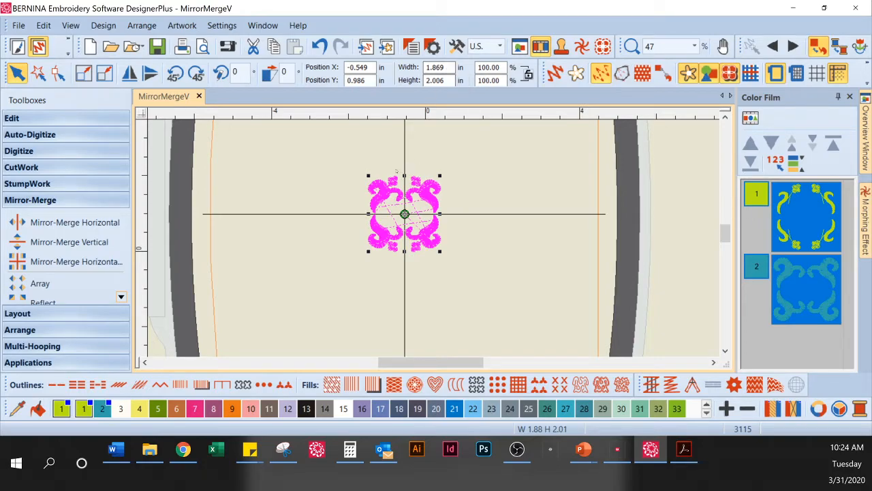
left_click(529, 75)
double_click(427, 67)
type("2")
key("Return")
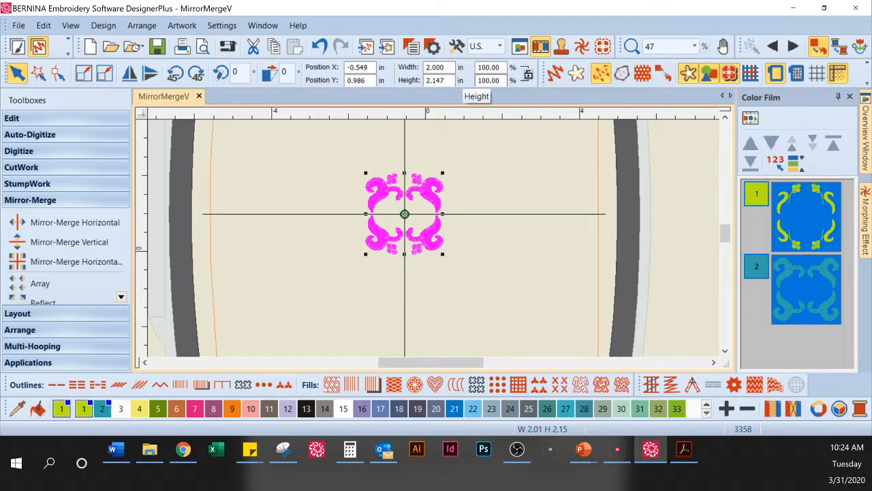
double_click(436, 81)
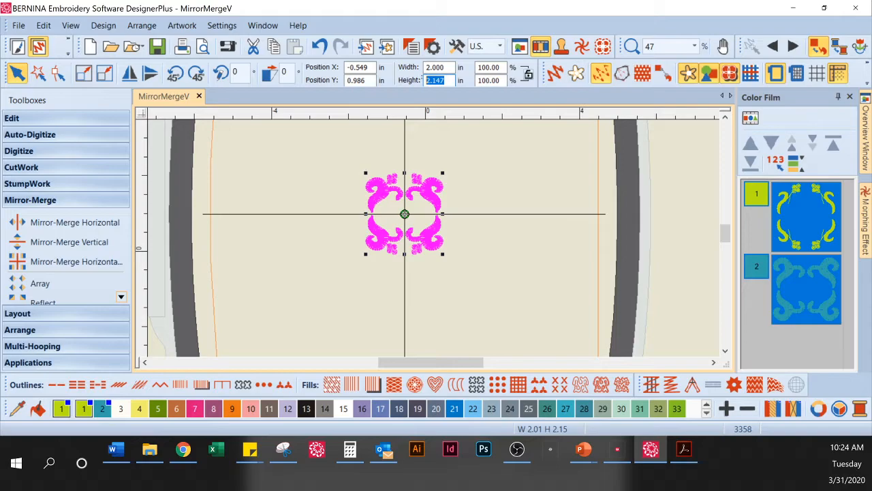
type("2")
key("Return")
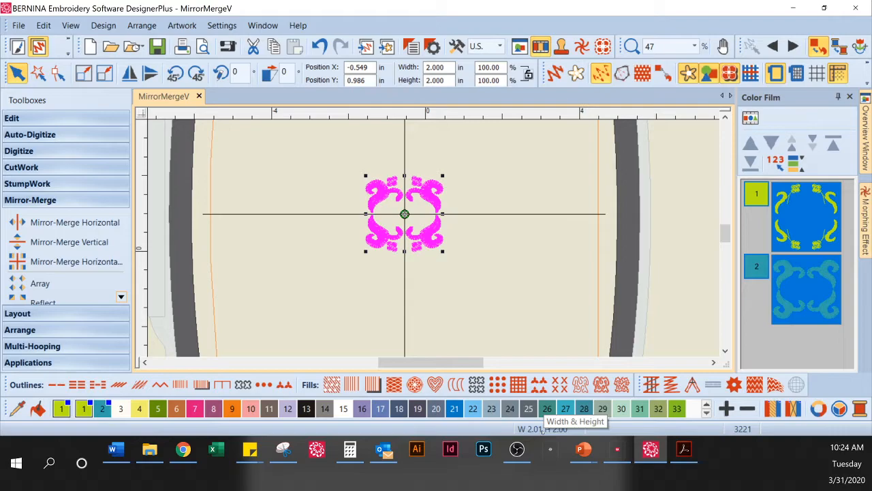
left_click(351, 201)
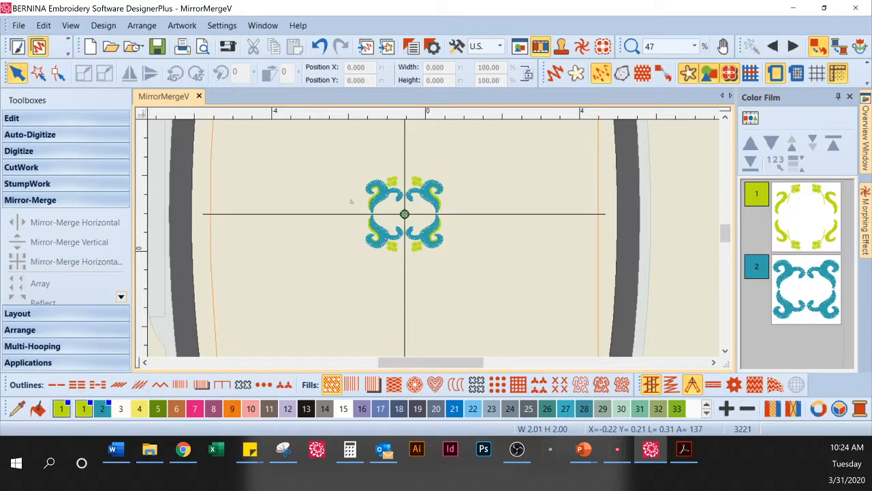
- Measure distances across the scroll arrangement, from its outer left side and from its upper-left scroll toward the lower-right one
key("m")
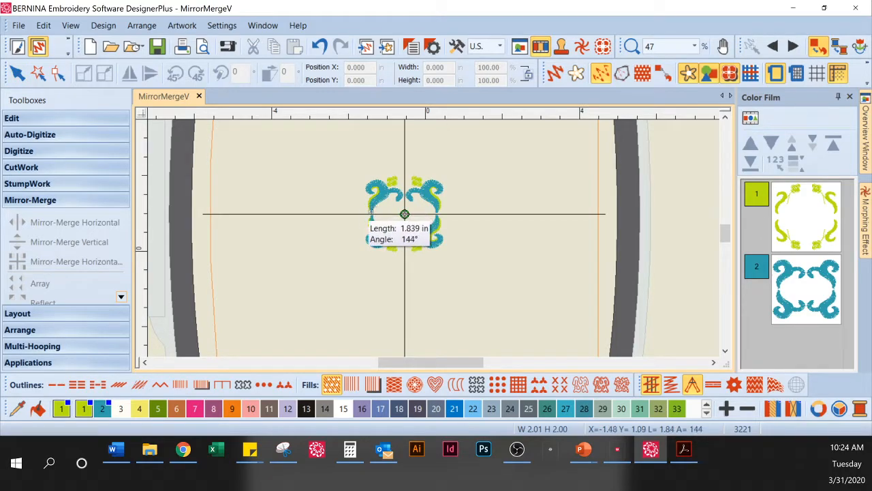
left_click(364, 217)
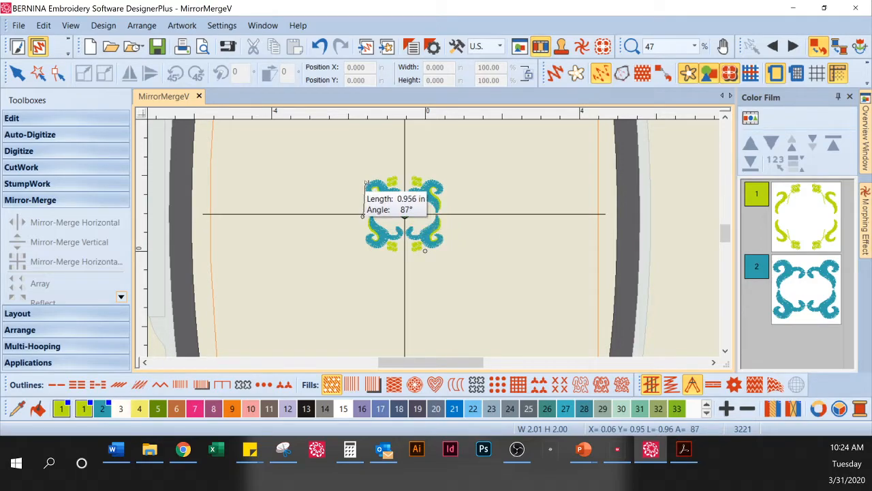
left_click(368, 186)
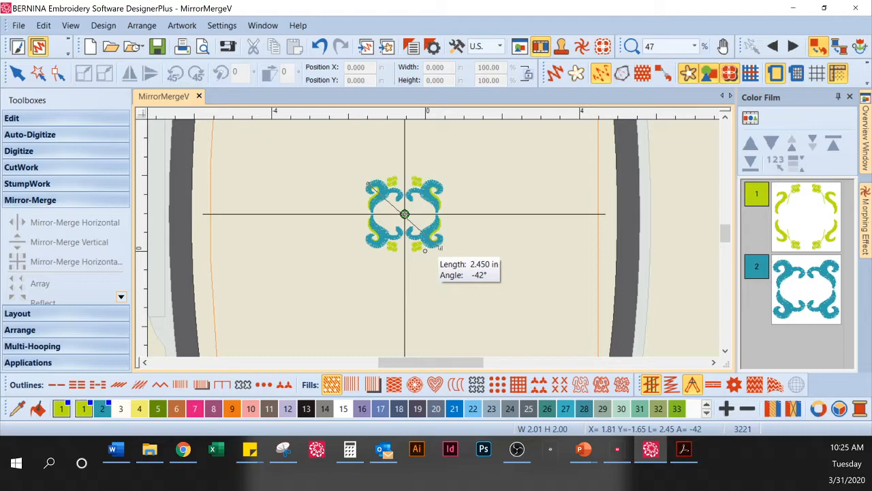
key("Escape")
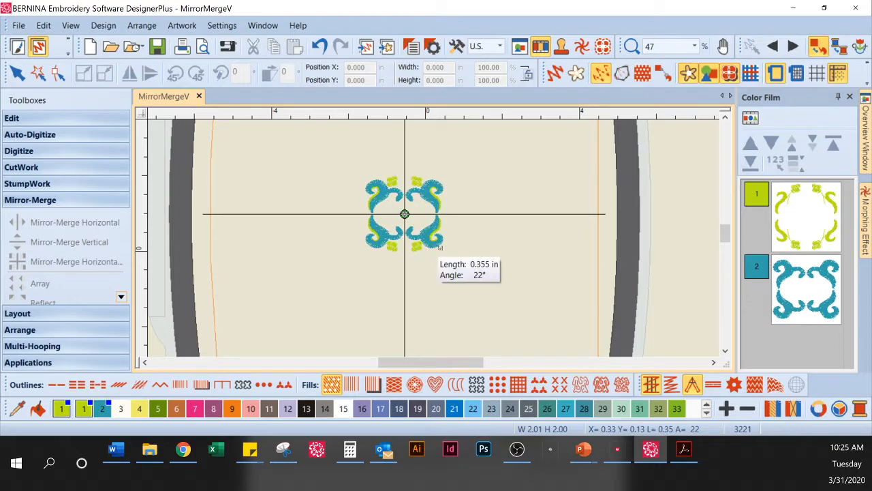
key("Escape")
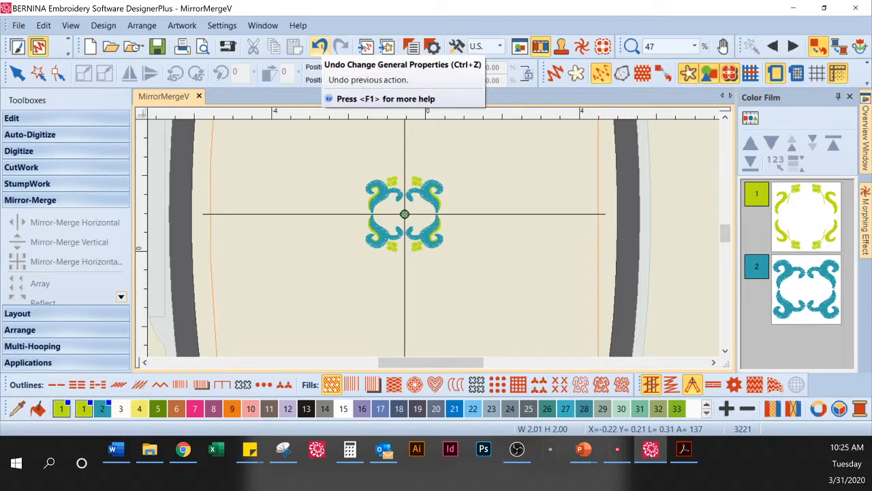
- Undo the resizing and save the combined arrangement as MirrorMergeHV.ART80 in the My Class Samples folder
left_click(321, 46)
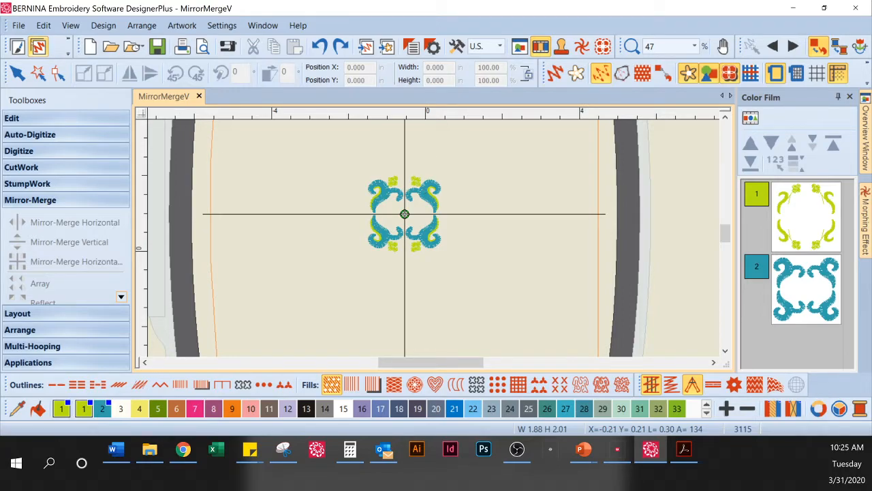
left_click(18, 26)
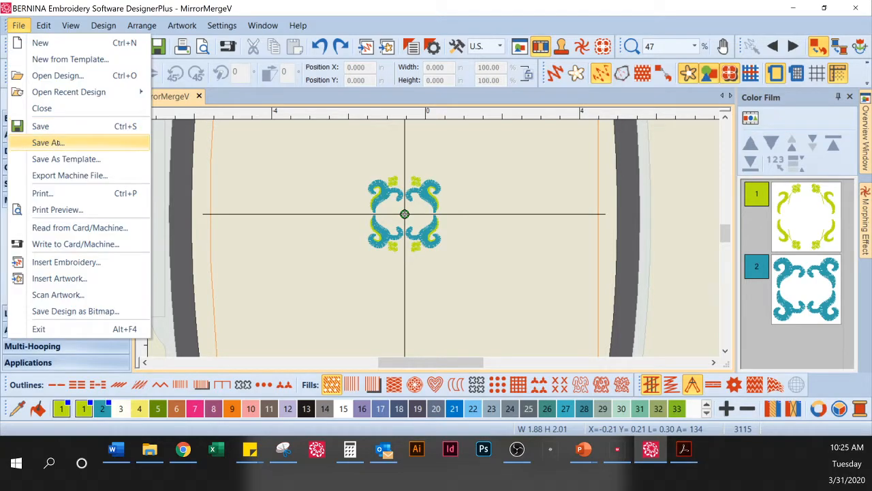
left_click(57, 142)
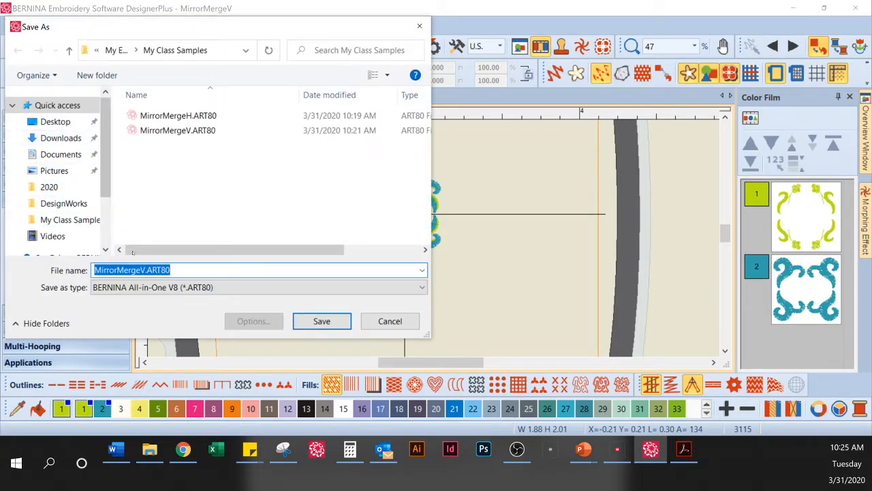
left_click(141, 270)
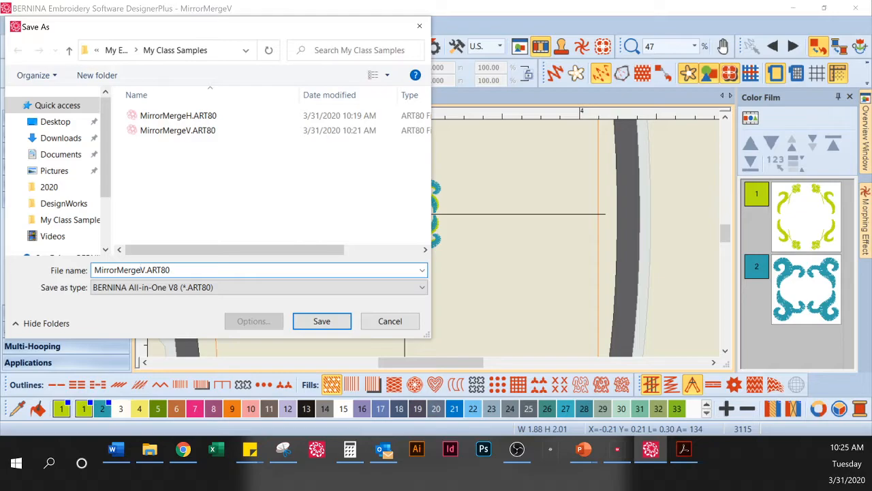
type("H")
left_click(320, 323)
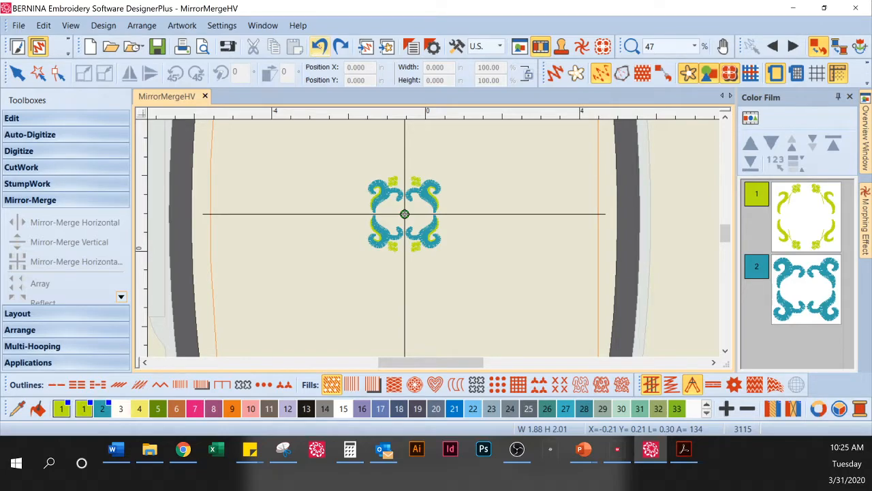
- Undo back to the single scroll and arrange it as a 5-repeat wreath around a center about 0.9 in away, below and slightly left
left_click(319, 46)
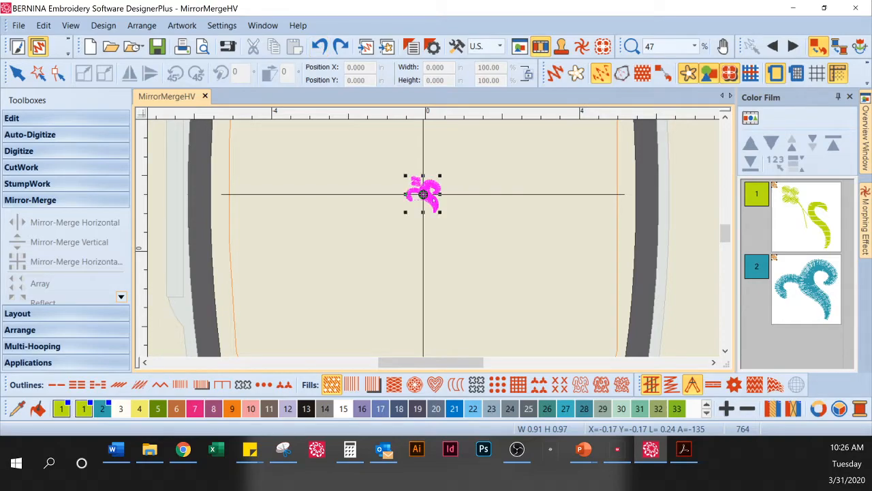
key("ctrl+a")
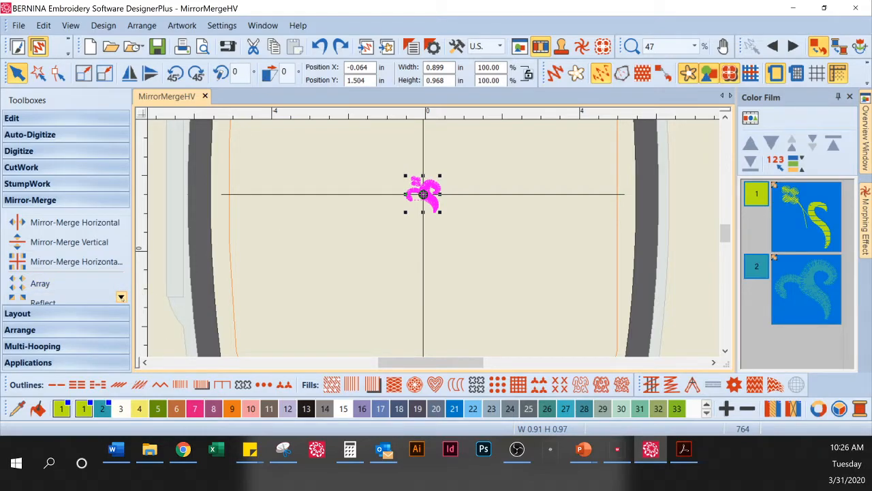
left_click(120, 297)
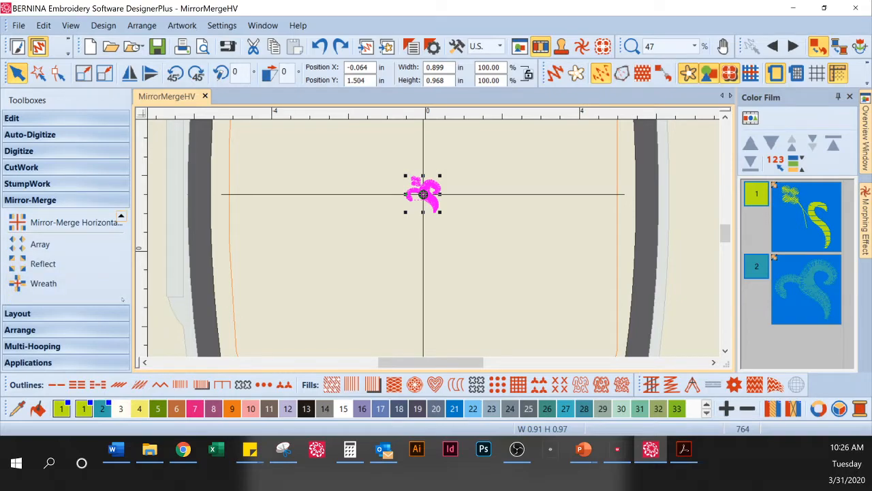
left_click(51, 281)
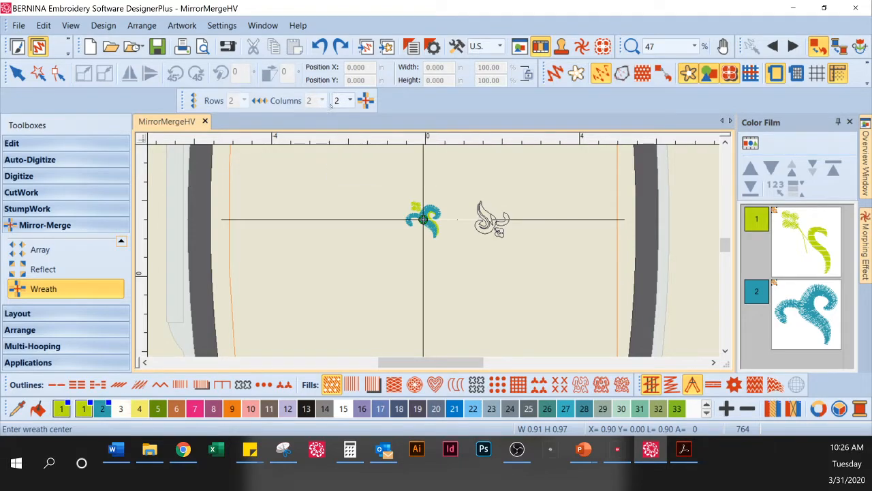
double_click(339, 101)
type("5")
key("Return")
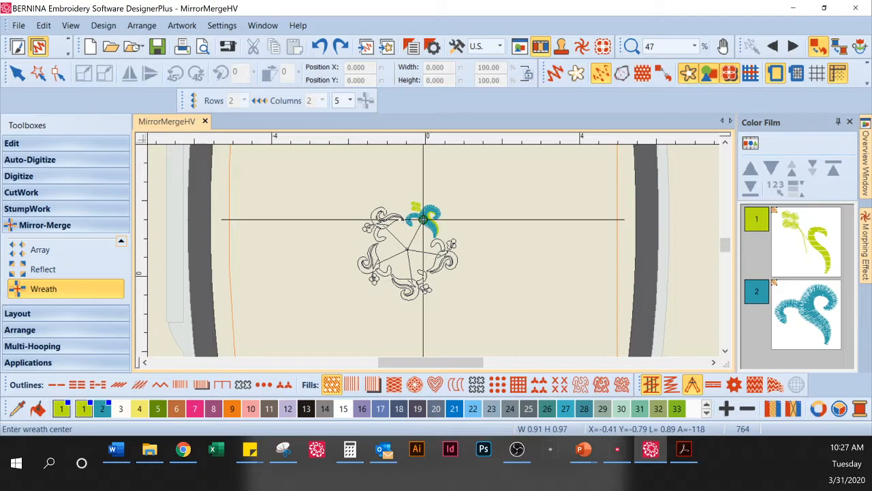
left_click(423, 219)
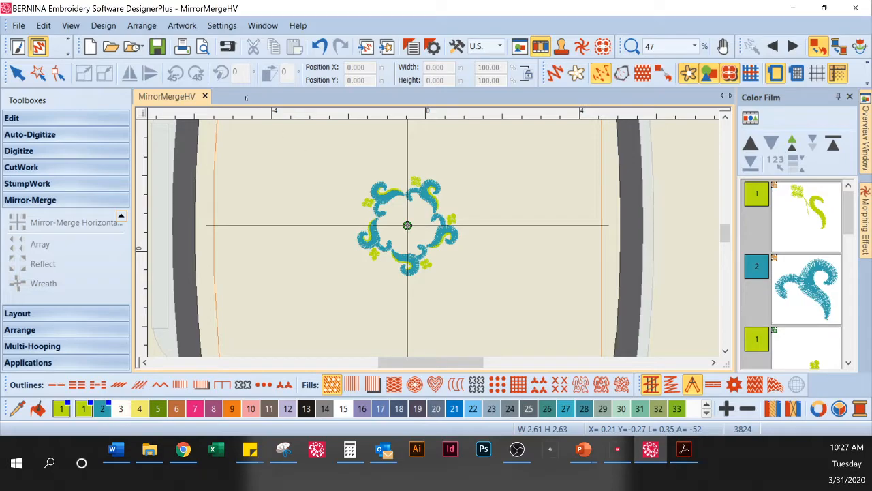
- Optimize the color changes of the five-repeat wreath
left_click(103, 26)
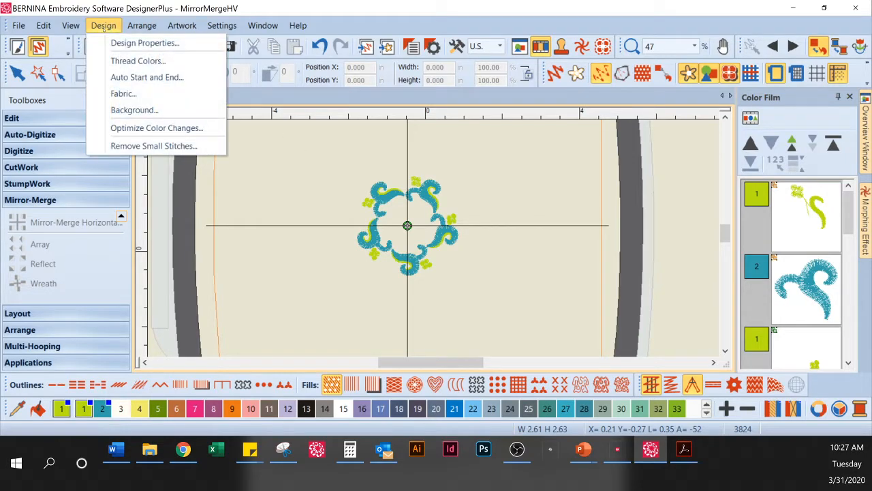
left_click(138, 128)
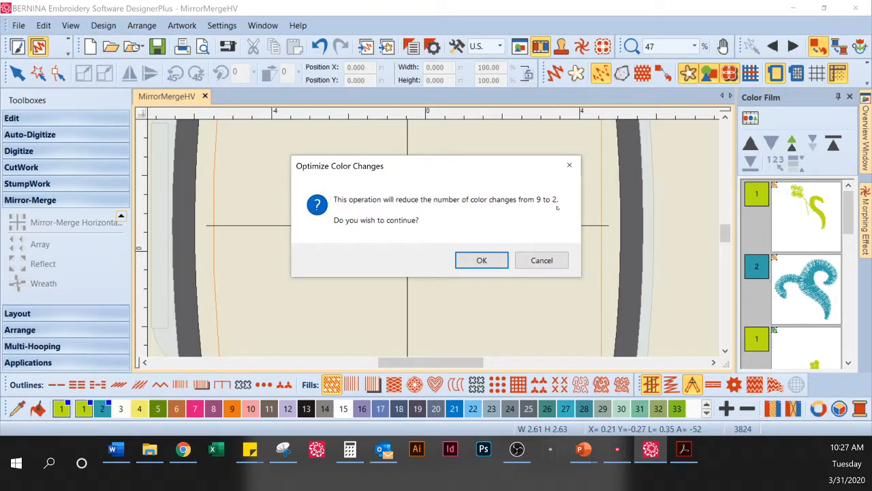
key("Return")
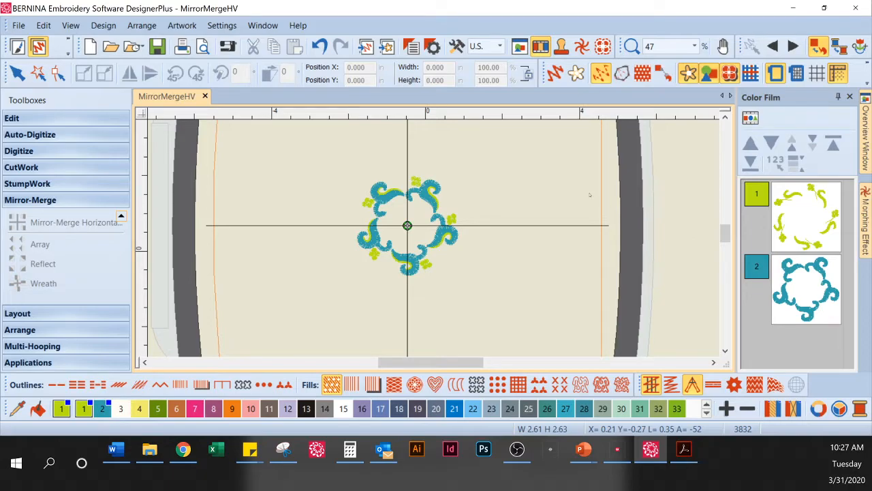
- Save the wreath design as Wreath5.ART80 in the My Class Samples folder
left_click(18, 25)
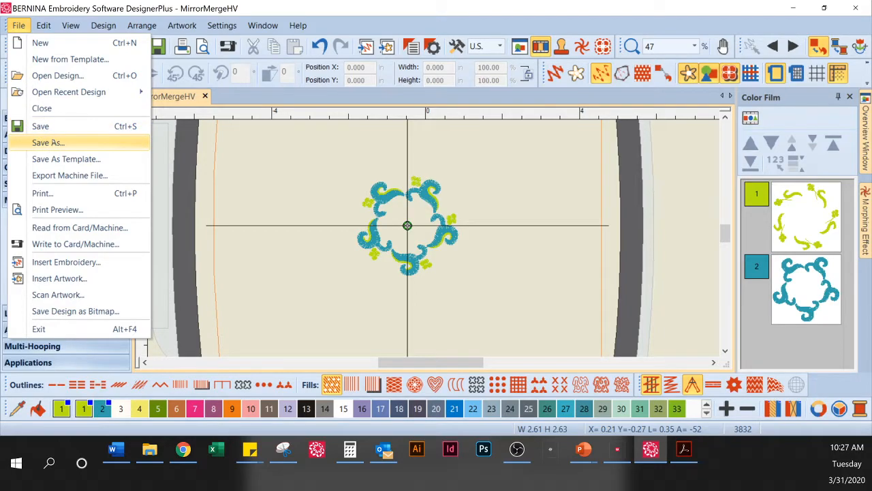
left_click(48, 143)
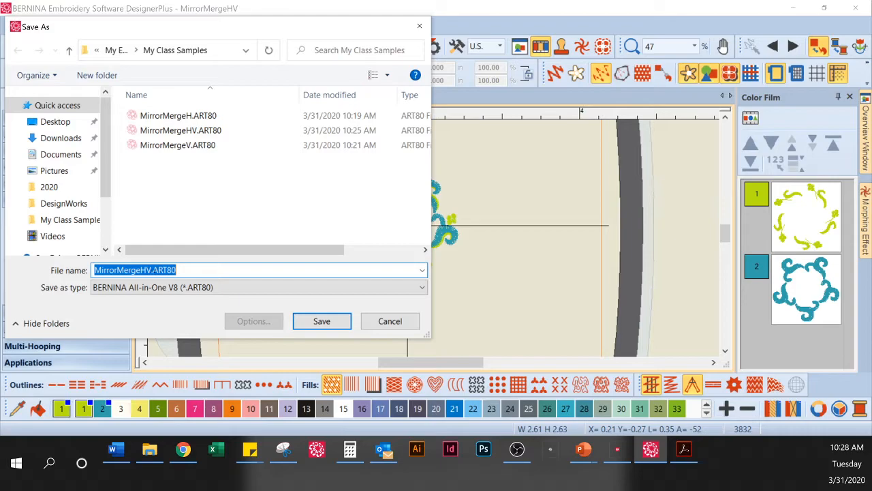
left_click_drag(147, 270, 92, 270)
key("Delete")
key("Delete")
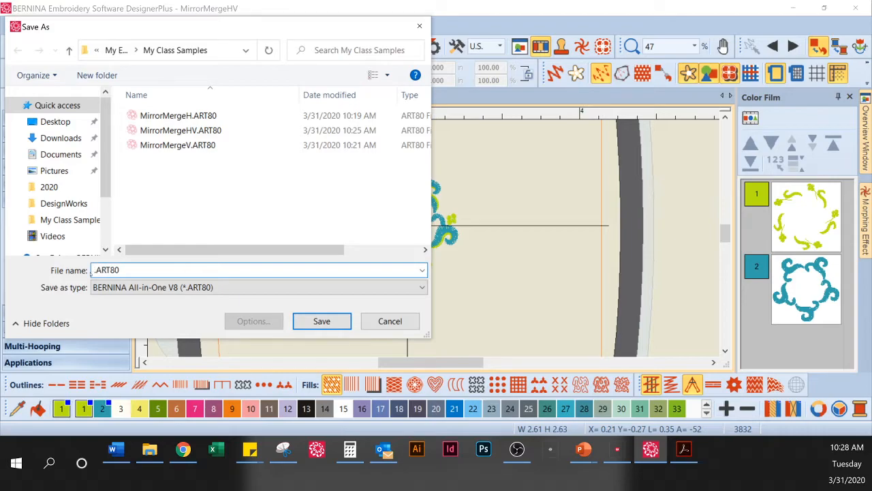
type("Wreath5")
key("Tab")
left_click(322, 320)
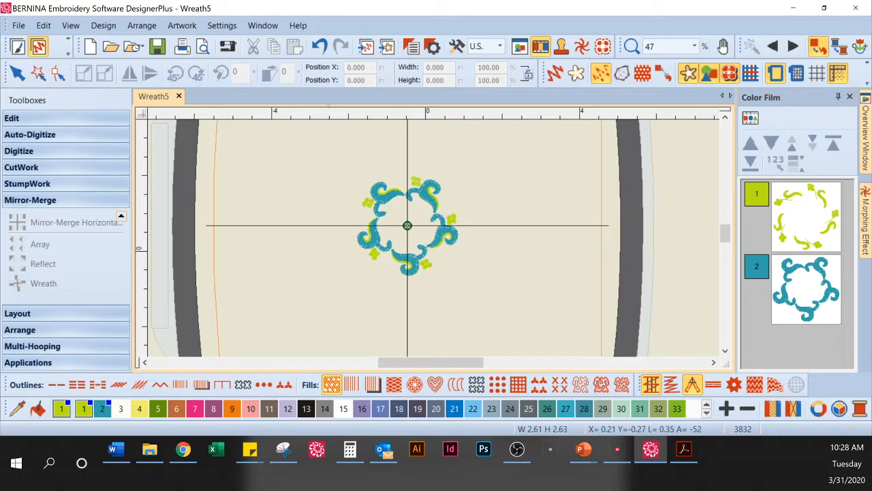
- Undo back to the single scroll and arrange it as an 8-copy Mirror Alternate wreath around a center about 1.2 in below and slightly right
left_click(319, 46)
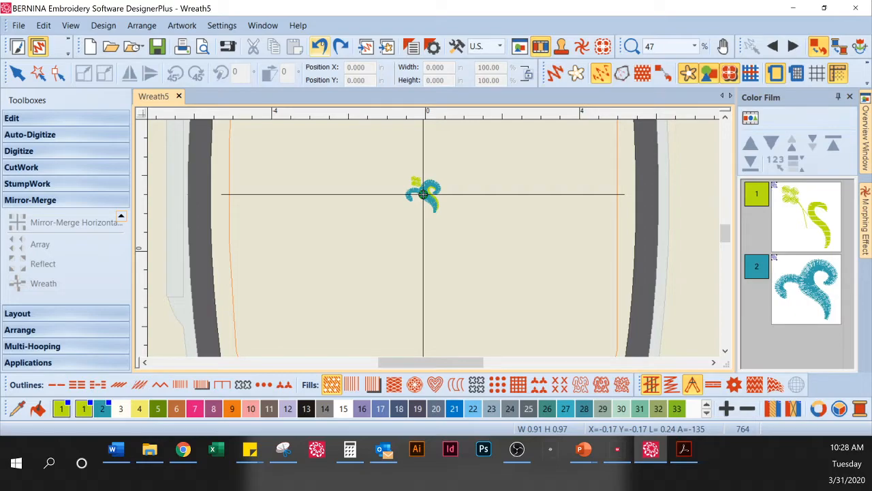
left_click(423, 194)
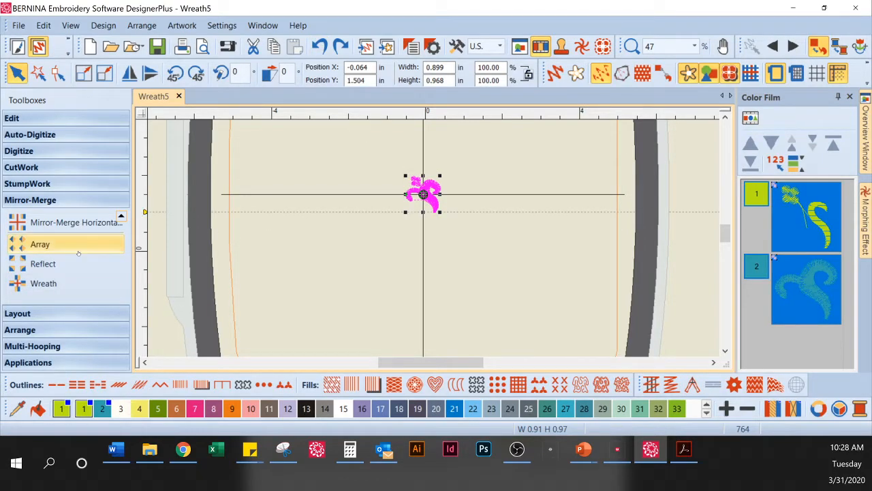
left_click(45, 283)
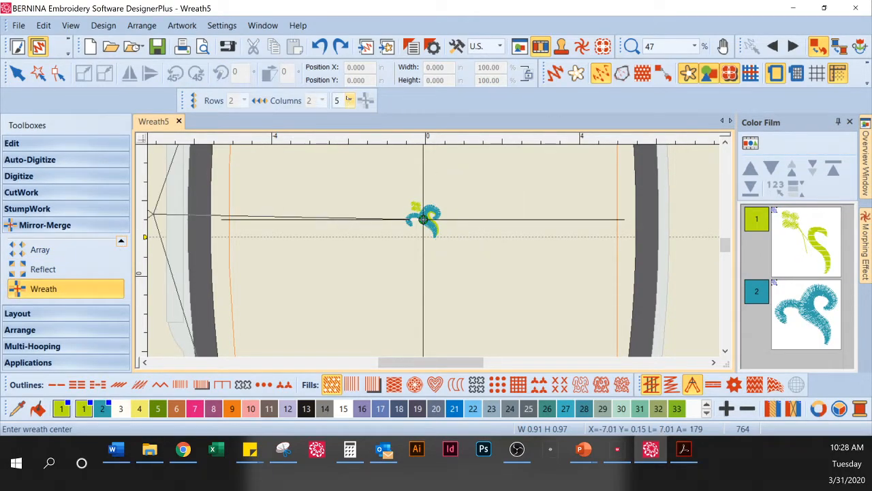
double_click(339, 101)
type("8")
key("Return")
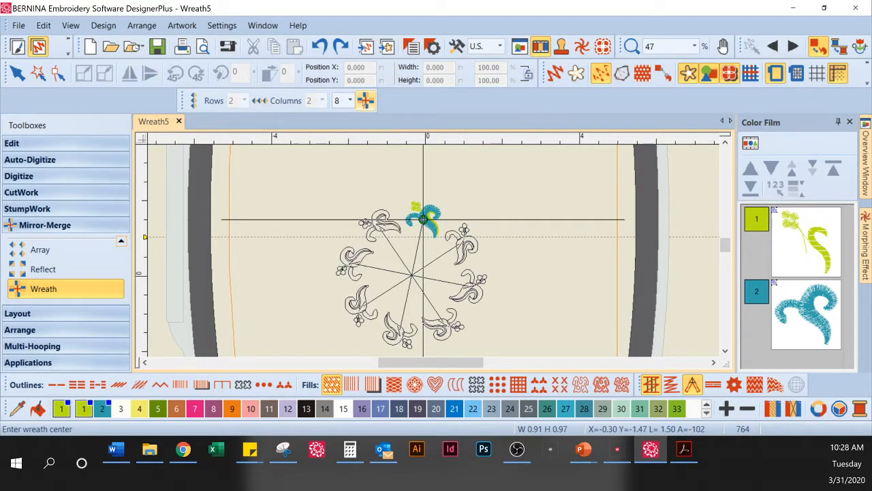
left_click(365, 100)
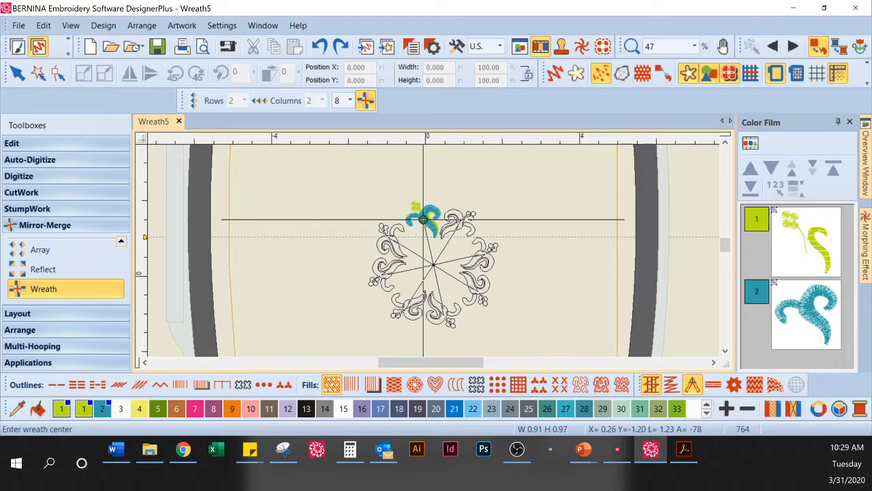
left_click(434, 264)
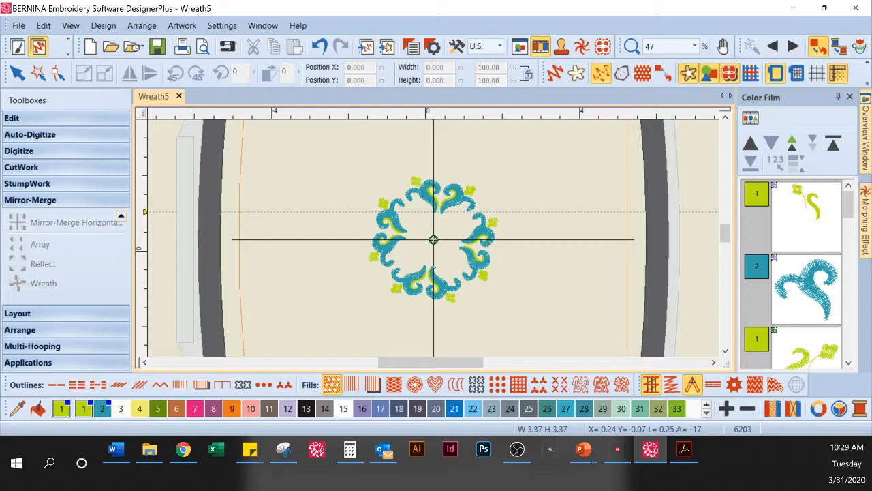
- Rotate the whole eight-repeat wreath about its center until its scroll pairs line up symmetrically with the vertical and horizontal axes
key("ctrl+a")
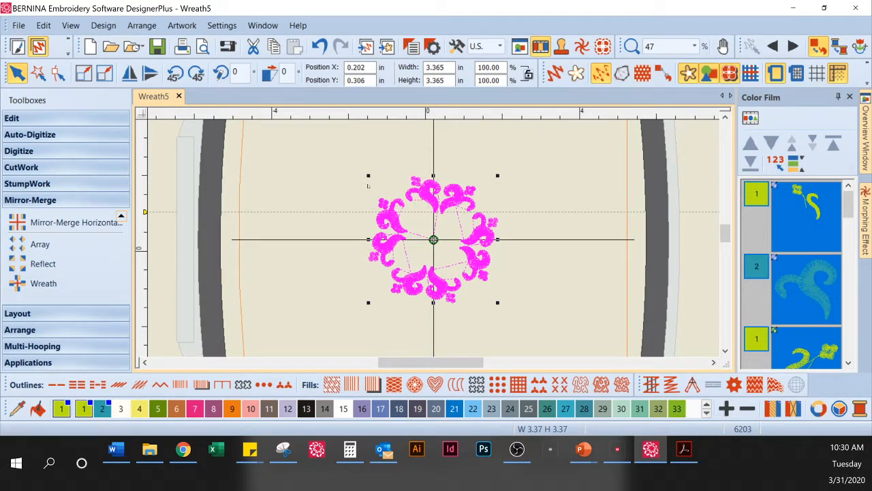
left_click(433, 239)
mouse_move(369, 176)
left_mouse_down()
mouse_move(368, 238)
mouse_move(366, 183)
mouse_move(367, 197)
left_mouse_up()
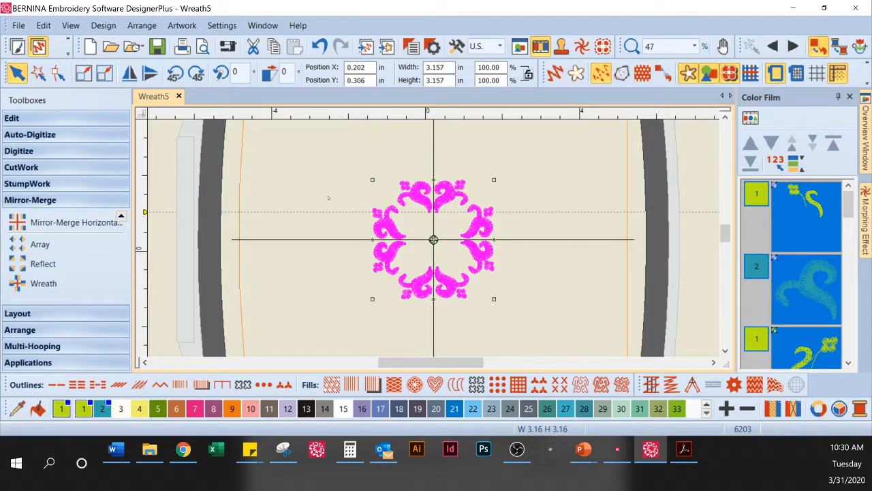
left_click(305, 190)
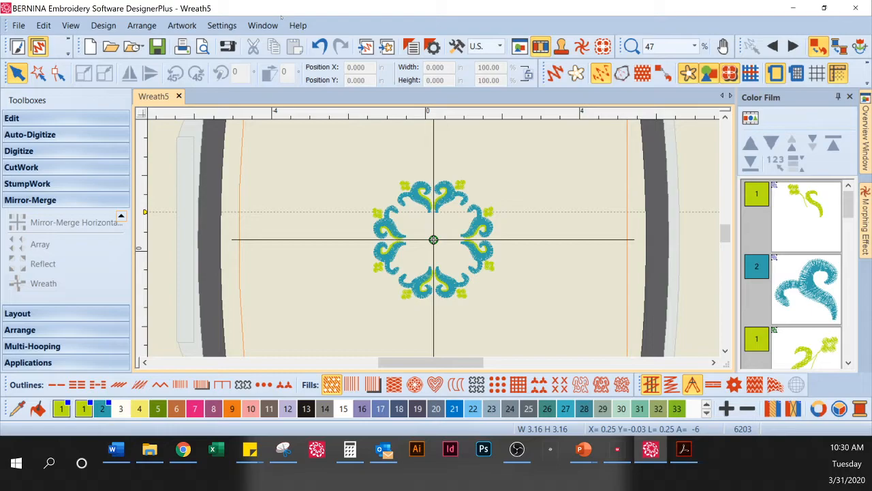
- Optimize the color changes of the eight-repeat mirrored wreath
left_click(103, 25)
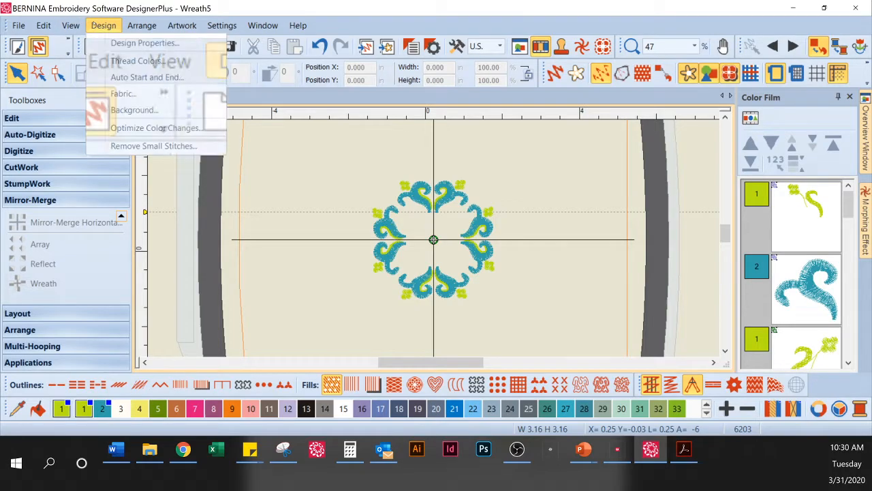
left_click(127, 128)
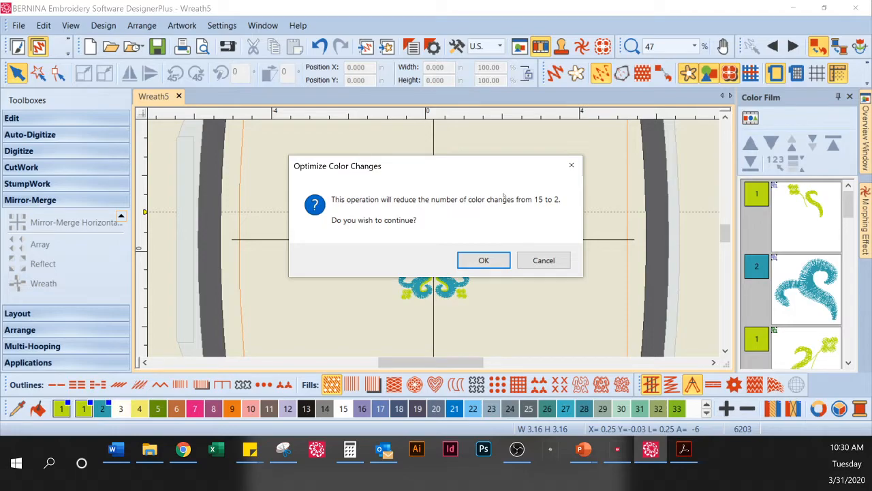
left_click(484, 264)
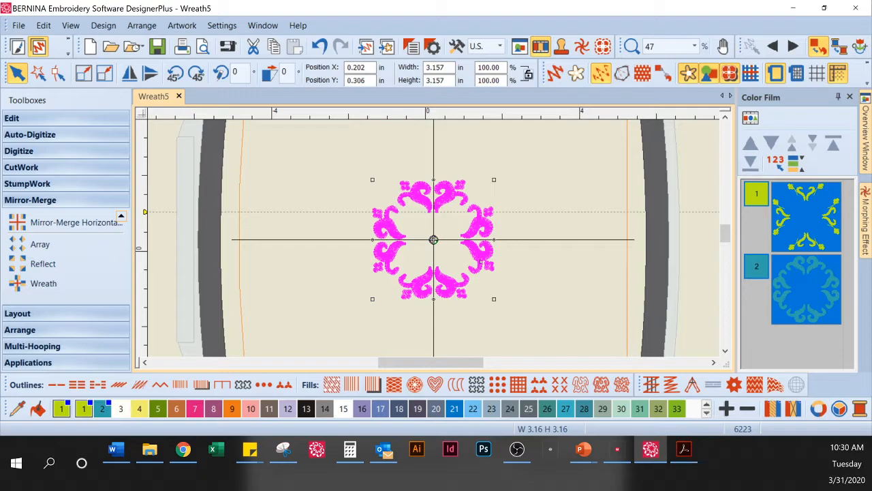
- Save the mirrored wreath as WreathAlternative8.ART80 in the My Class Samples folder
left_click(19, 25)
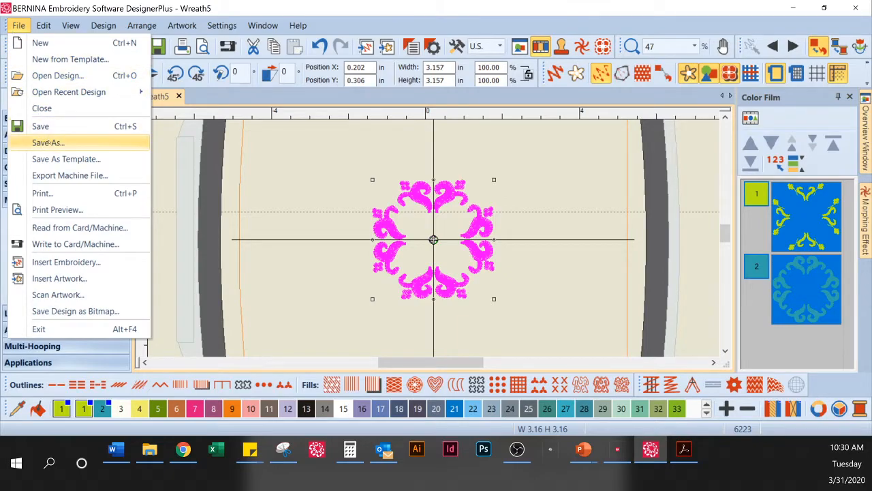
left_click(48, 142)
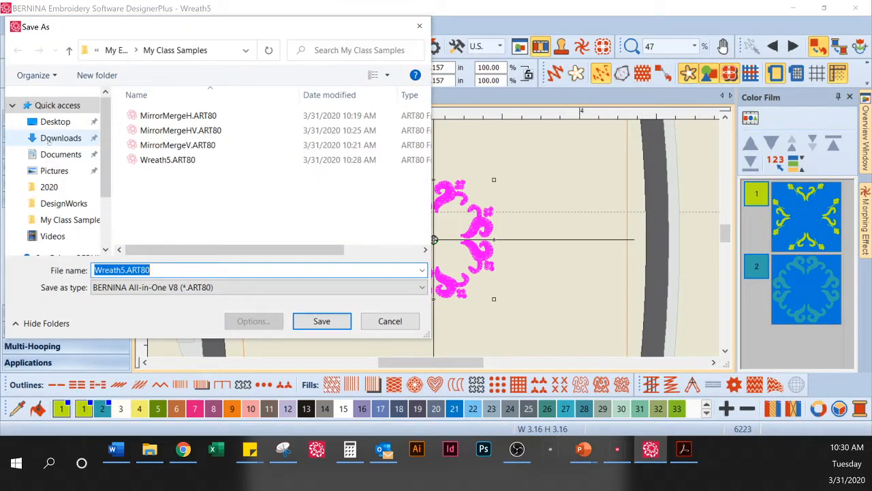
left_click(120, 270)
type("Alternative")
key("Delete")
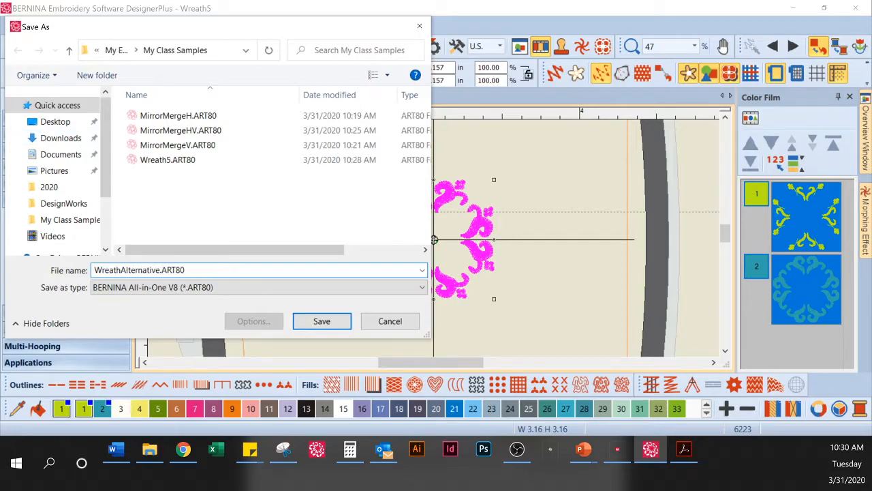
left_click(311, 317)
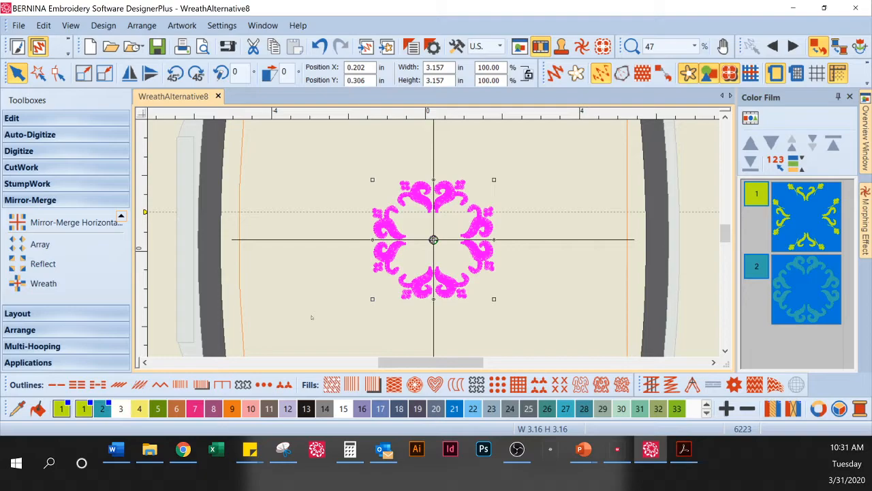
- Arrange the wreath in 6 copies without Mirror Alternate around a center about 3.7 in right and slightly below, and rotate the ring upright
left_click(53, 284)
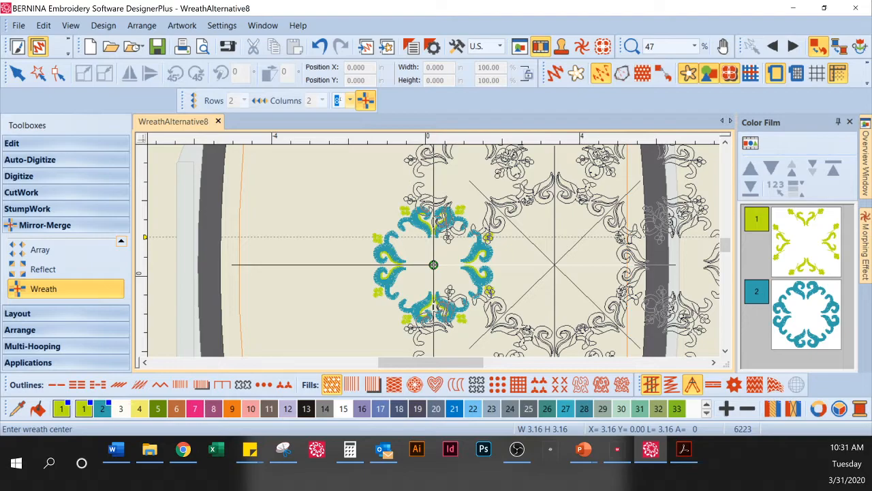
type("6")
left_click(366, 100)
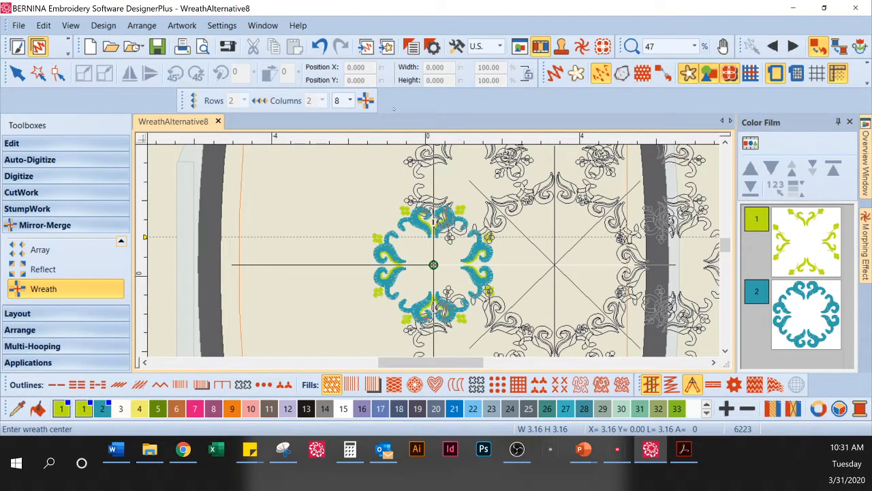
left_click(350, 100)
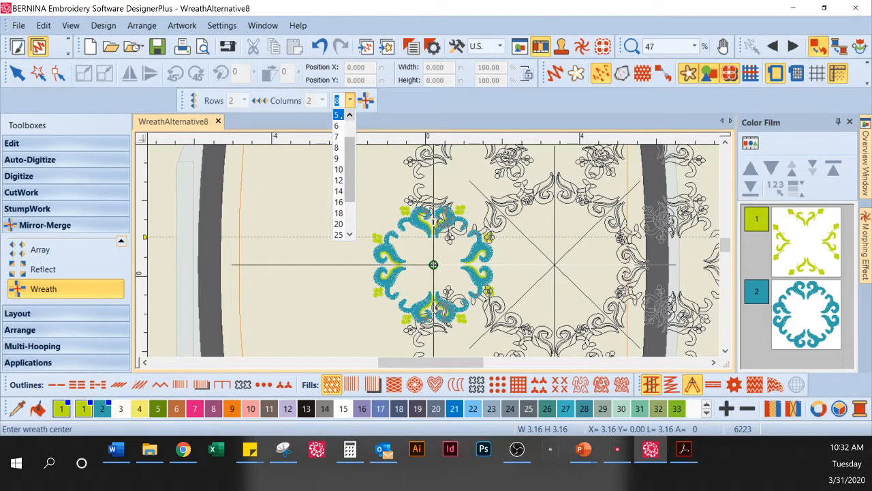
left_click(337, 126)
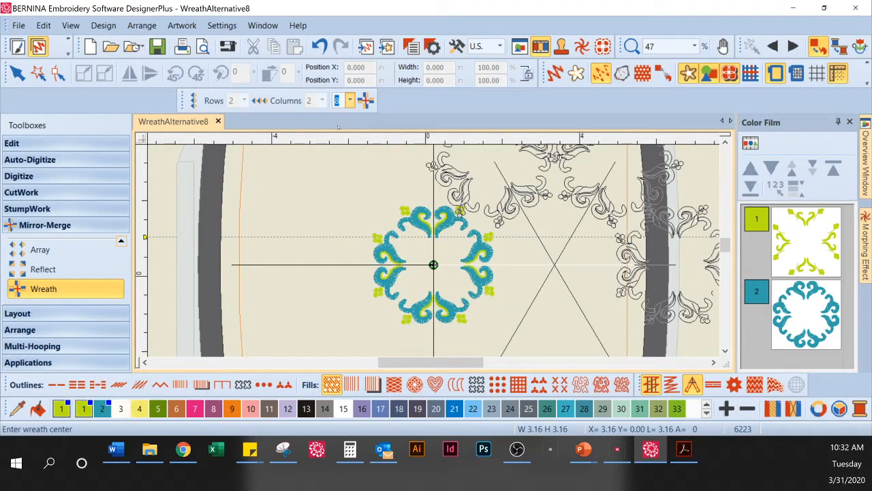
type("6")
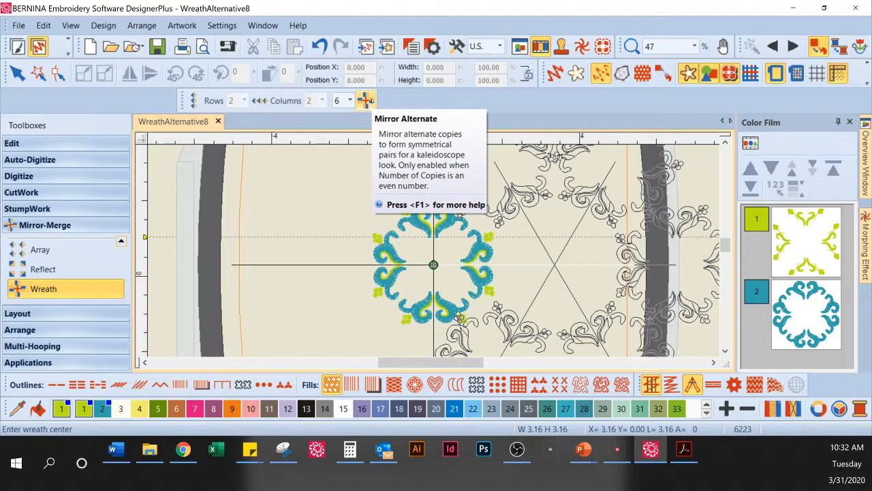
left_click(694, 47)
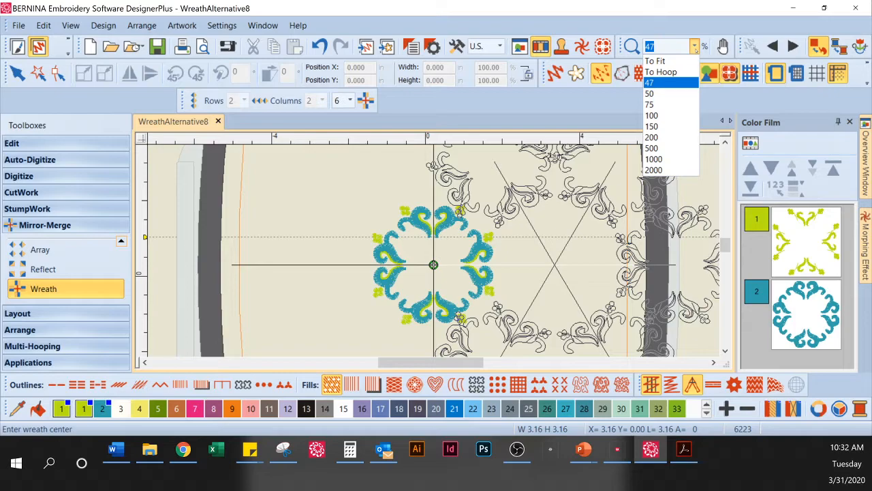
left_click(661, 73)
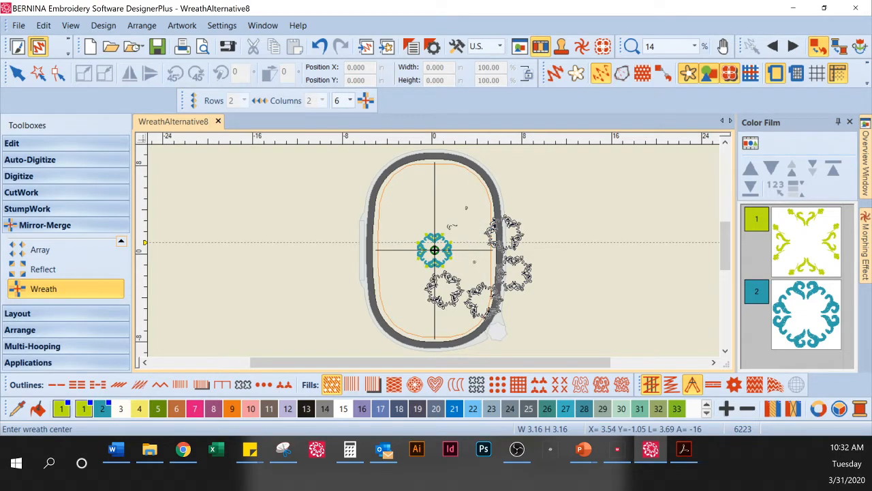
left_click(434, 251)
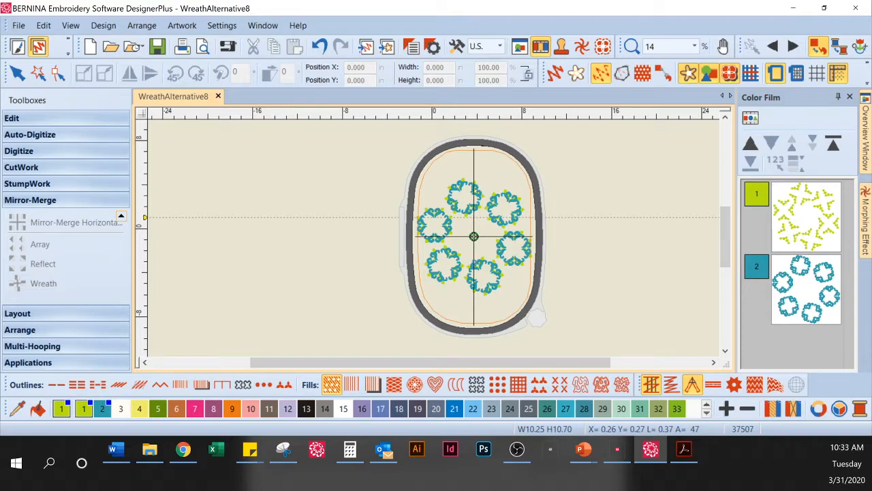
key("ctrl+a")
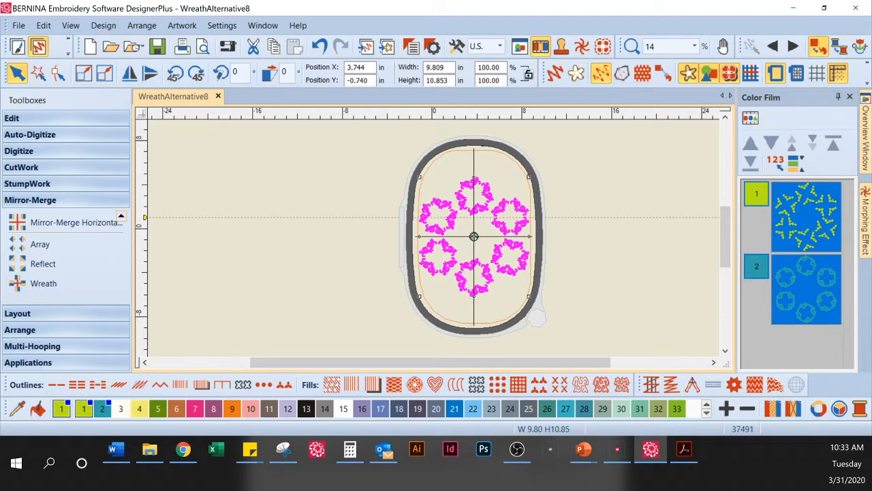
left_click(593, 188)
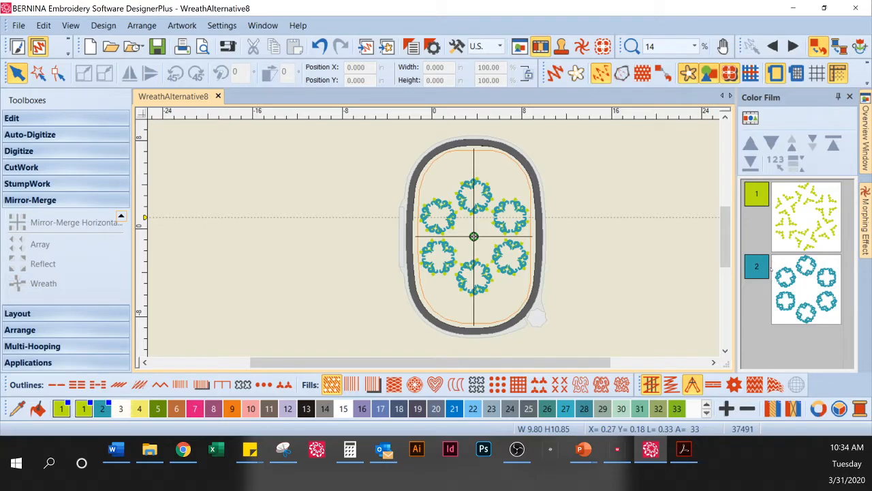
- Save the ring of six wreaths as MultipleWreaths.ART80 in the My Class Samples folder
left_click(19, 25)
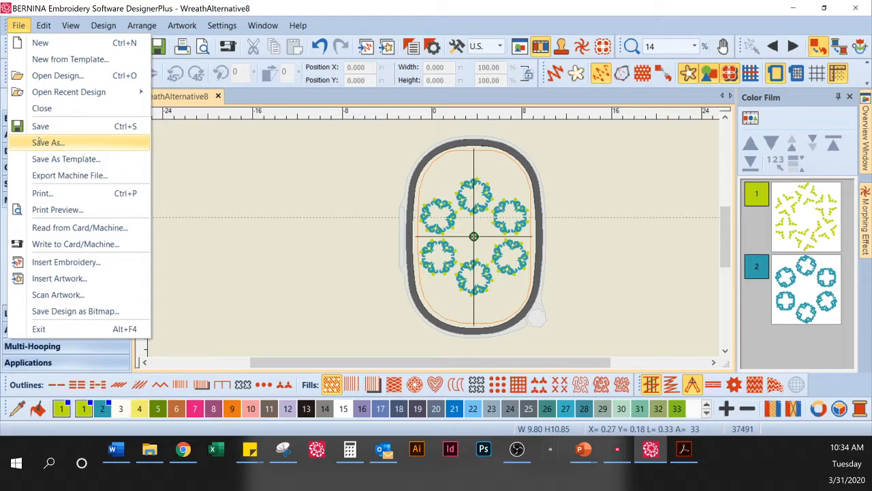
left_click(40, 142)
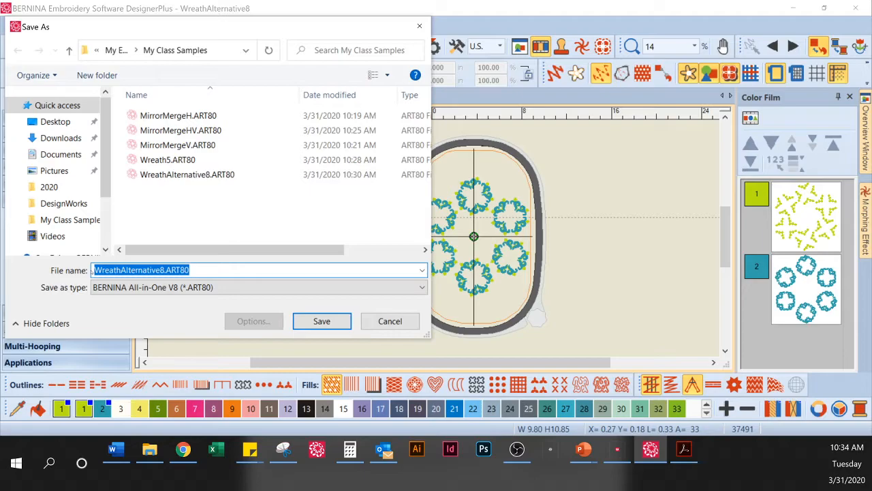
left_click_drag(92, 270, 164, 270)
key("BackSpace")
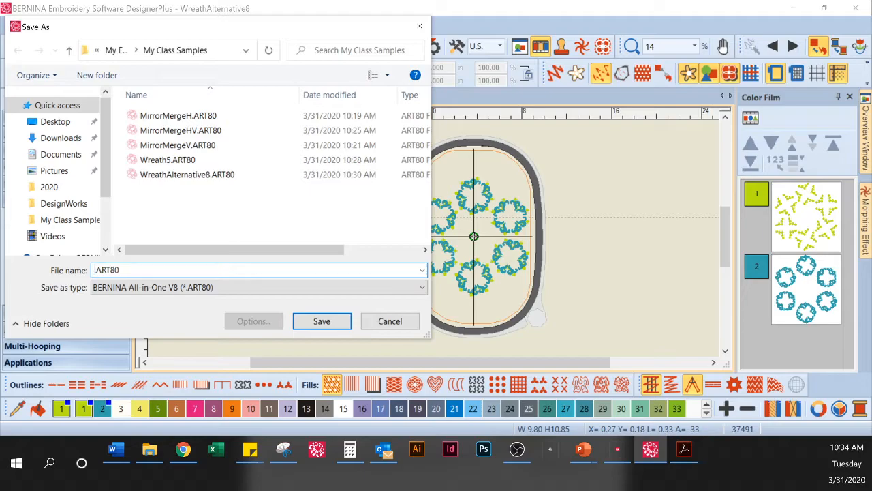
type("MultipleWre")
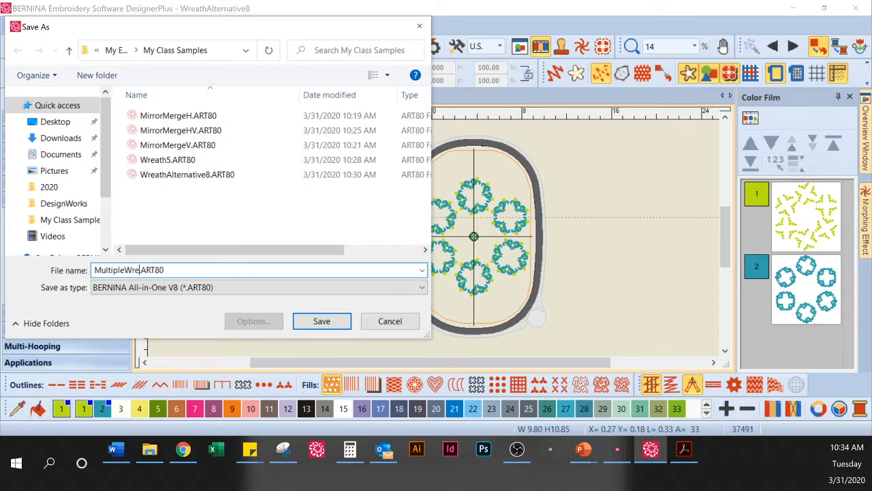
type("aths")
left_click(346, 327)
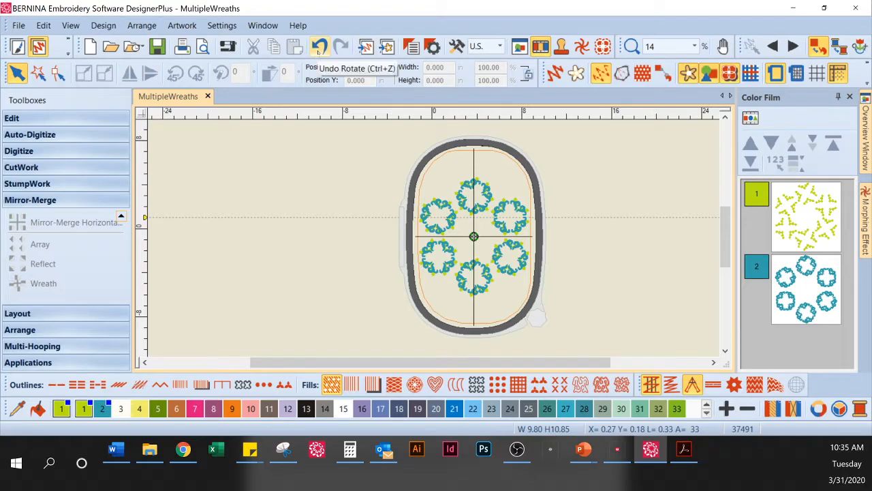
- Undo the ring and wreath arrangements back to the single scroll motif and deselect it
left_click(318, 48)
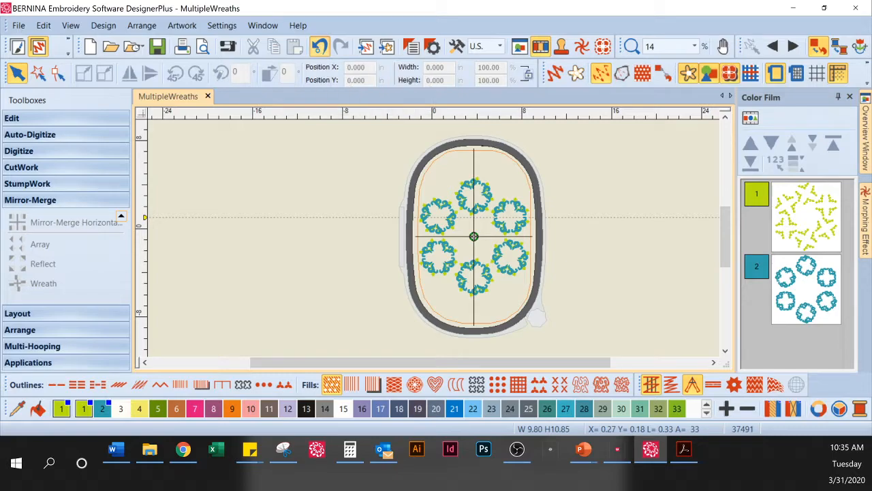
left_click(319, 48)
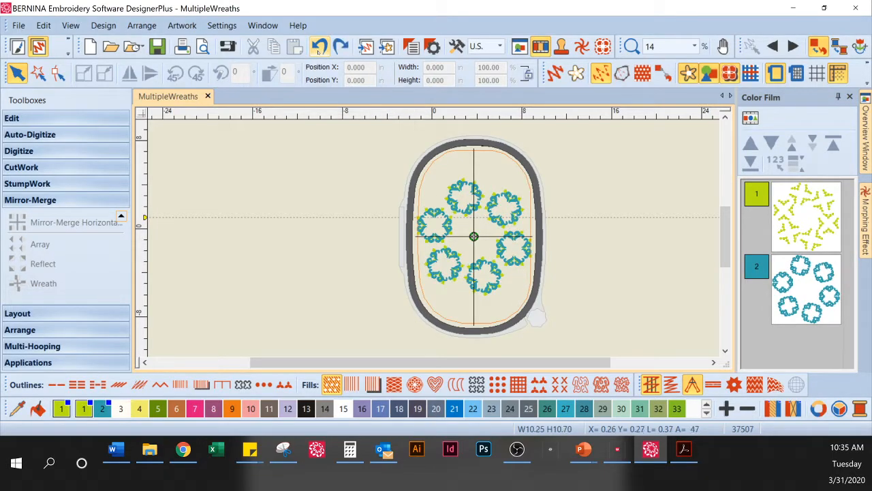
left_click(318, 48)
left_click(318, 47)
left_click(318, 48)
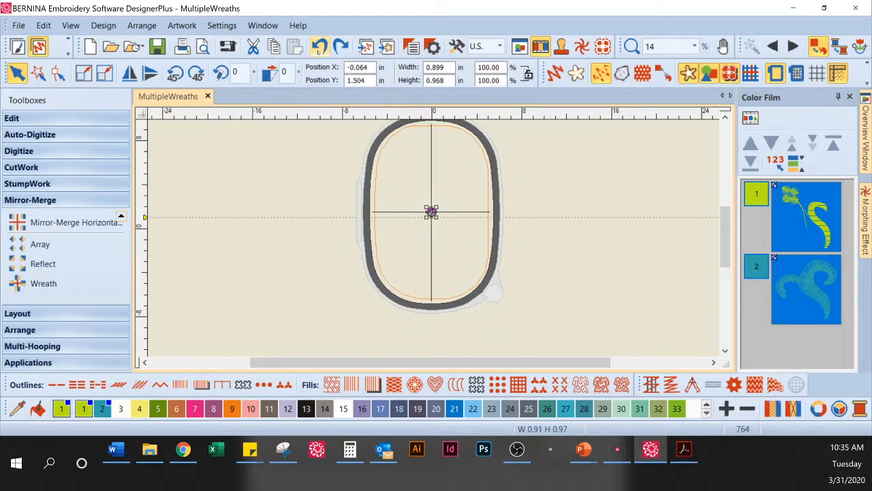
left_click(543, 208)
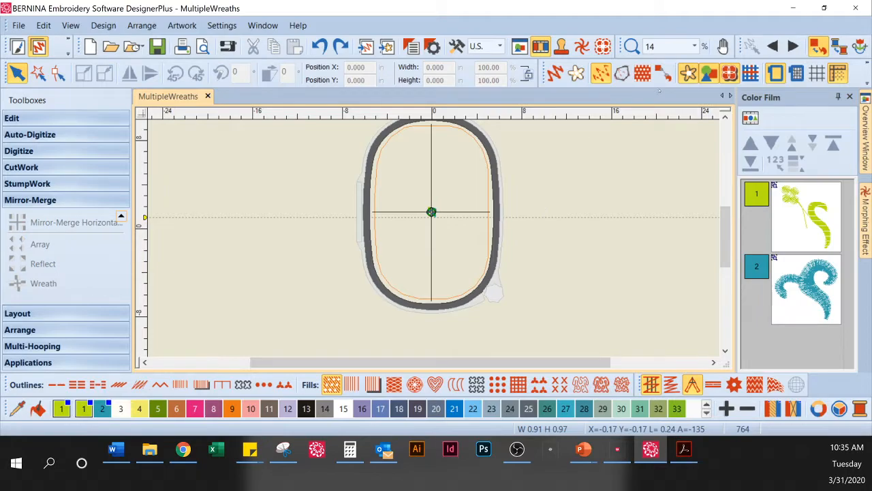
- Array the scroll motif in 6 rows and 4 columns with spacing between copies, making the layout about 5.5 in wide and 9.95 in high
left_click(631, 45)
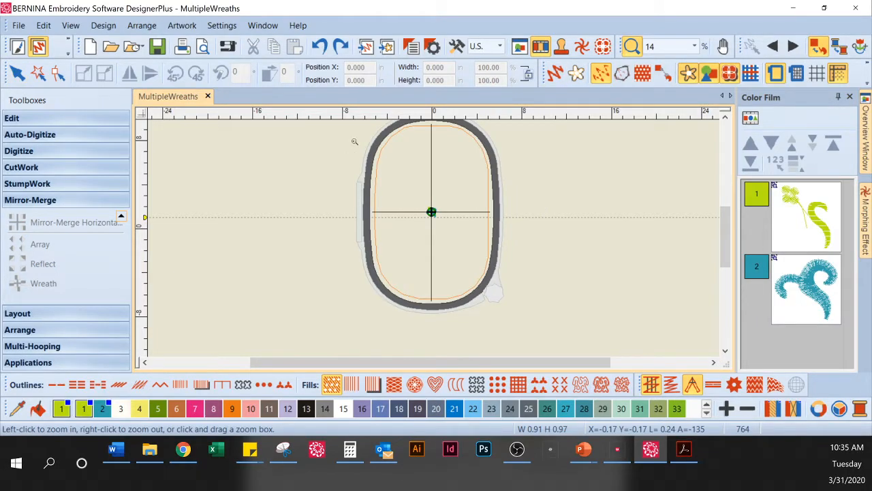
left_click_drag(354, 140, 515, 260)
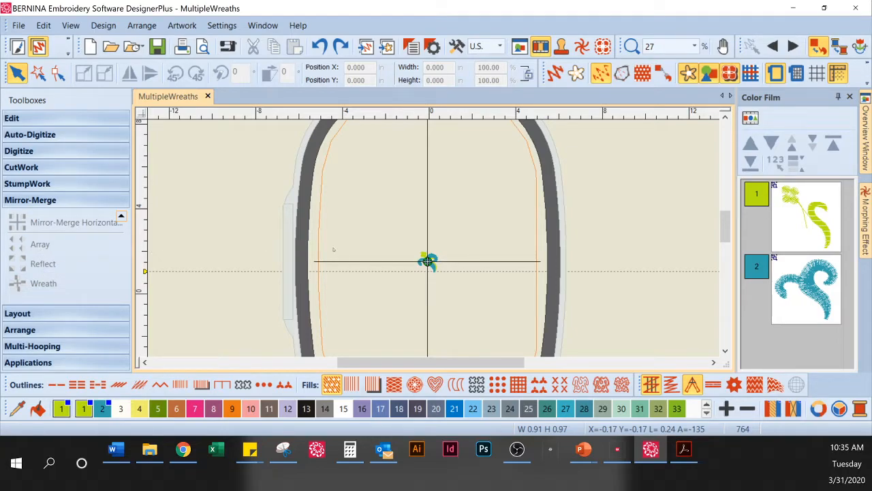
left_click(428, 261)
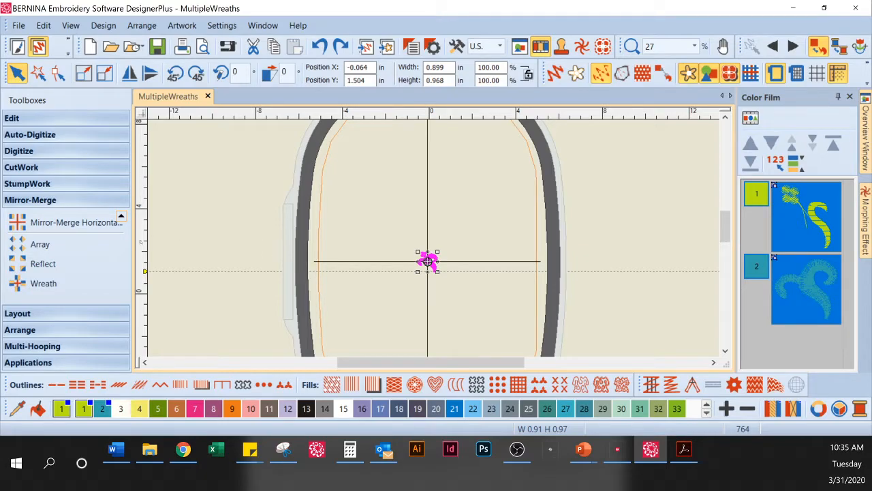
left_click(41, 243)
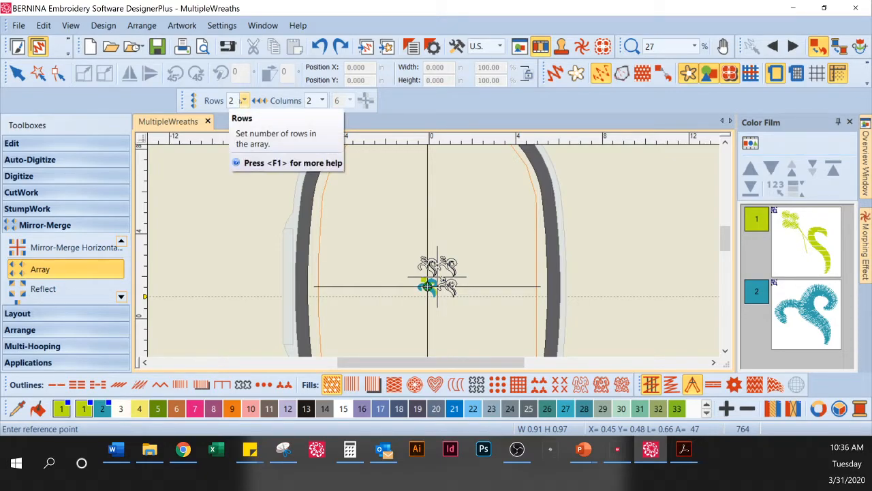
key("BackSpace")
type("6")
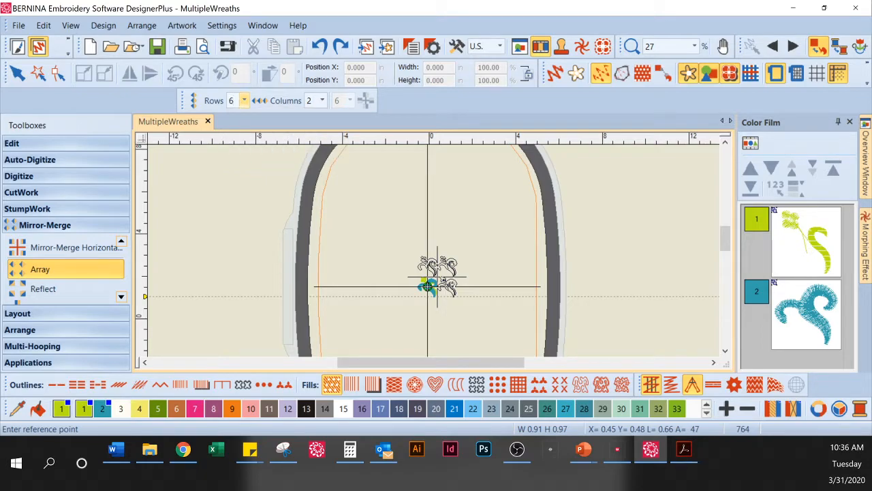
left_click(317, 98)
type("4")
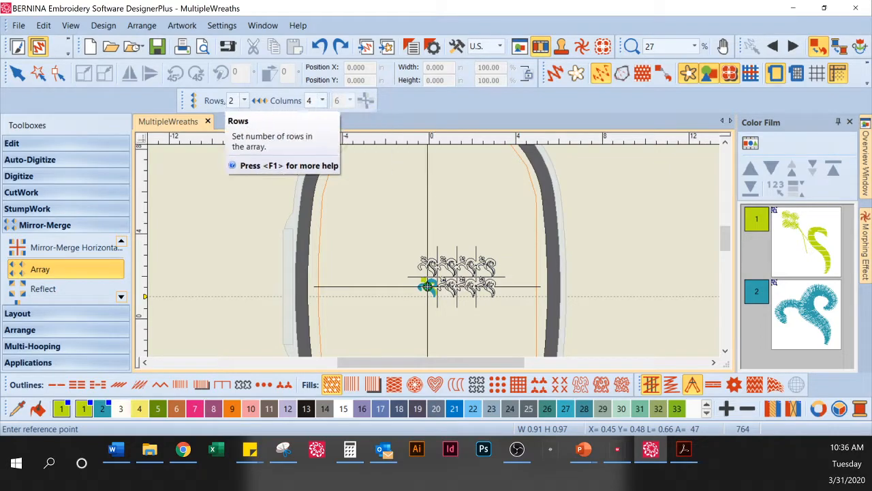
double_click(232, 100)
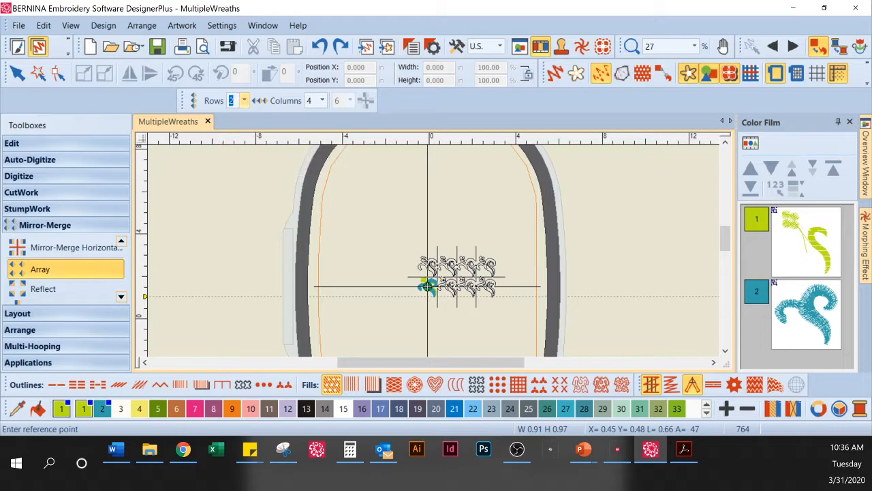
type("6")
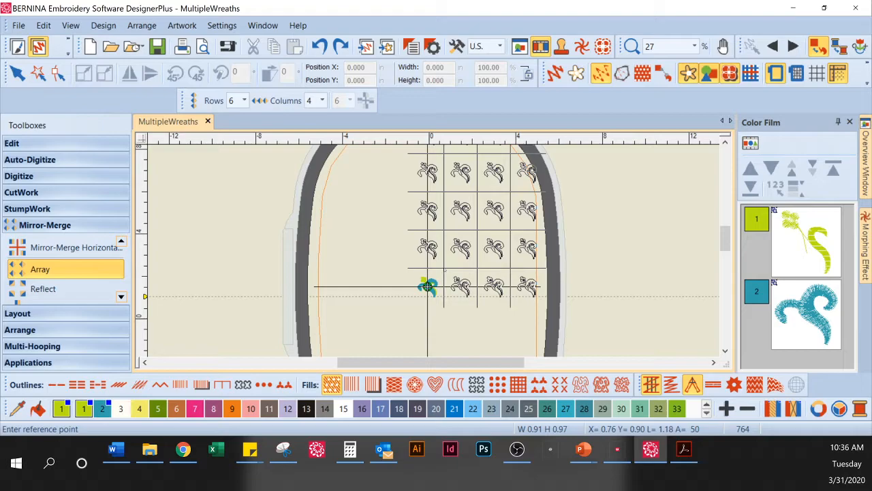
left_click(428, 286)
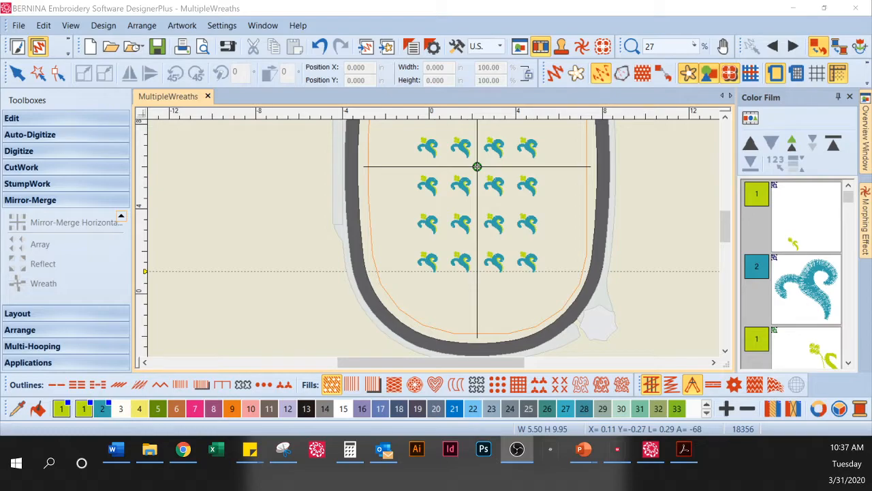
- Fit the view to the hoop and optimize the color changes of the 24-motif array
left_click(694, 46)
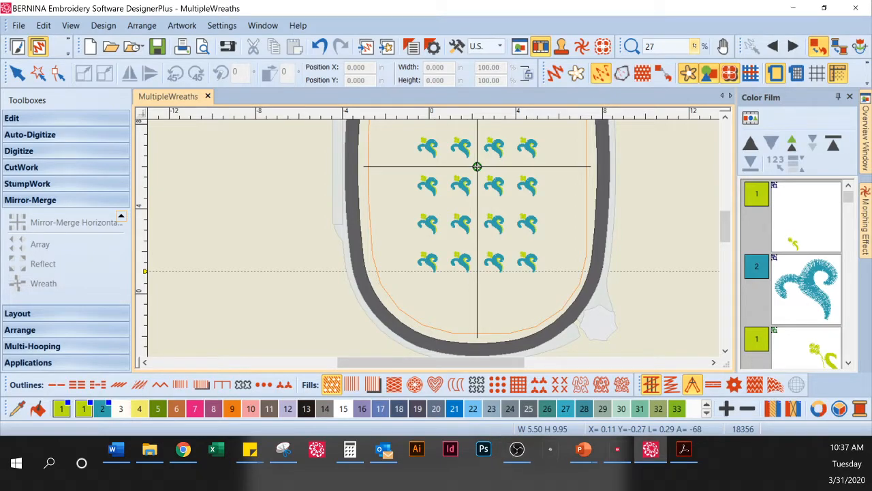
left_click(695, 45)
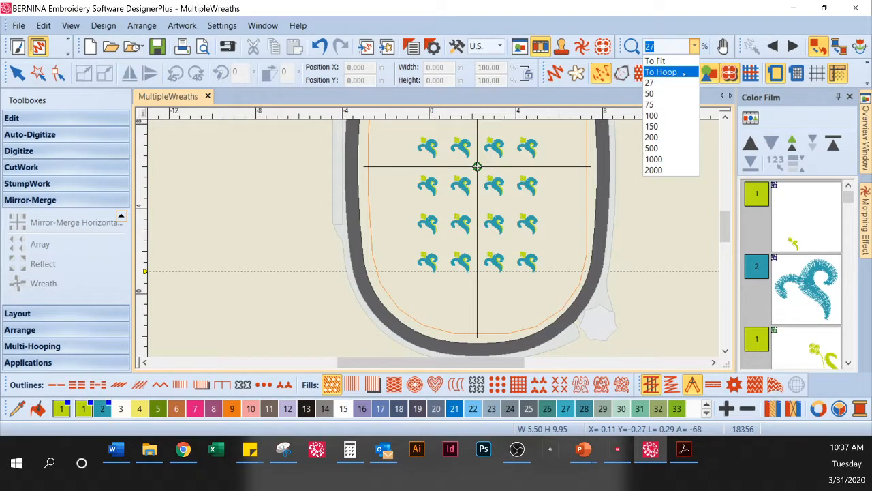
left_click(681, 72)
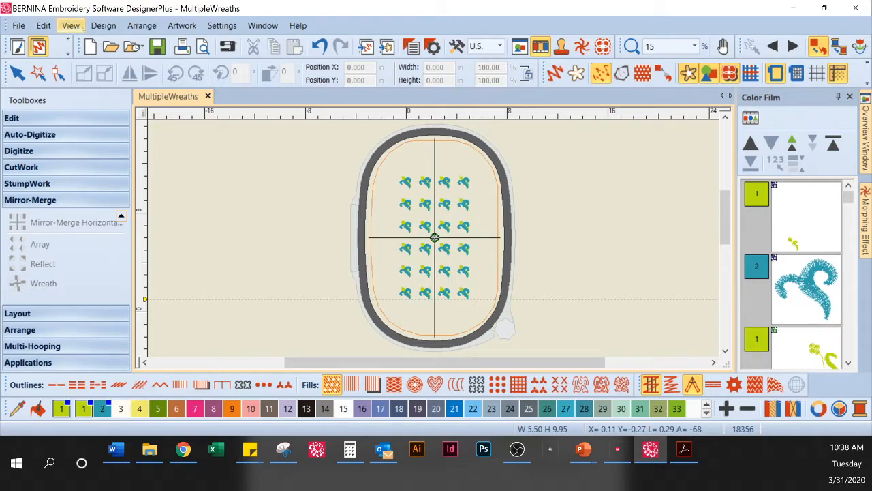
left_click(103, 25)
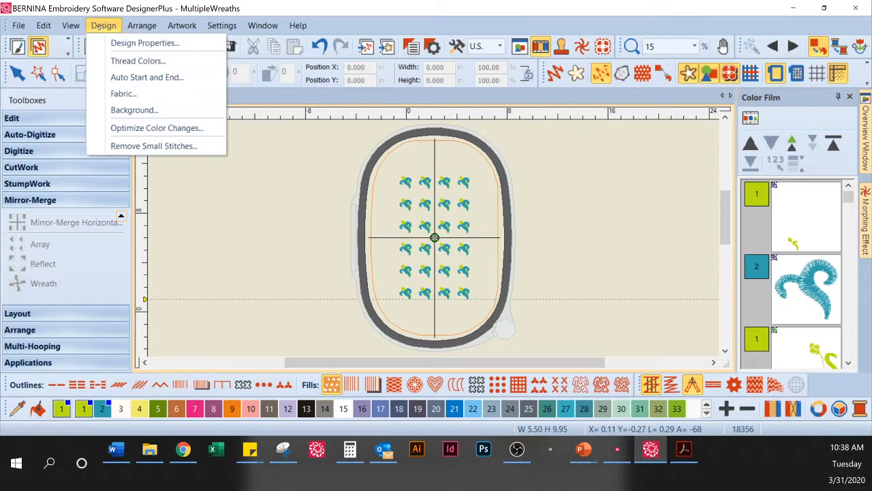
left_click(122, 128)
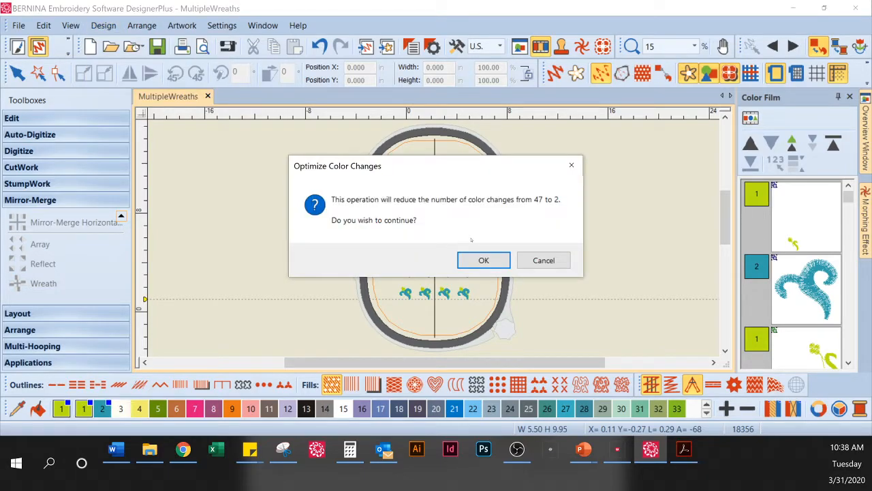
left_click(482, 259)
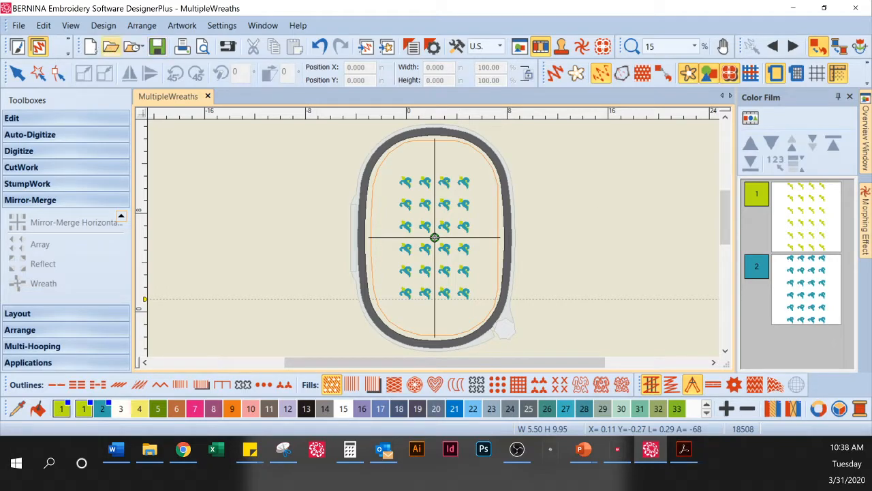
- Save the array design as Array.ART80 in the My Class Samples folder
left_click(19, 26)
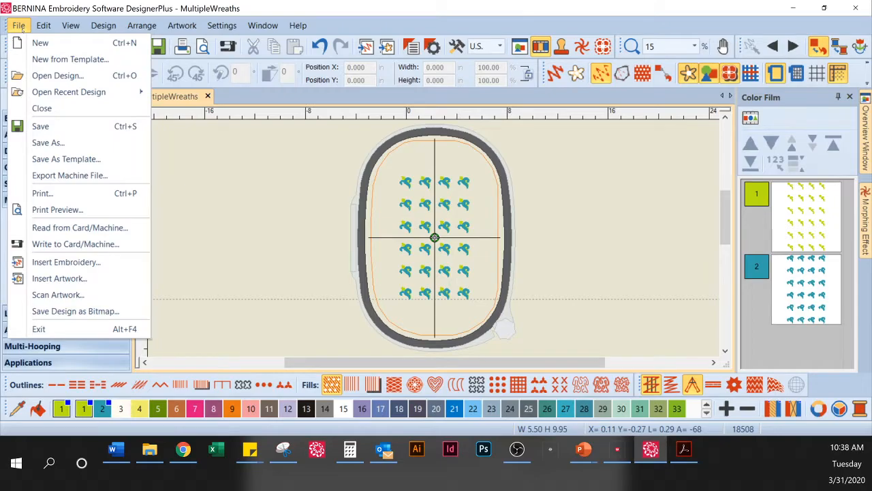
left_click(49, 143)
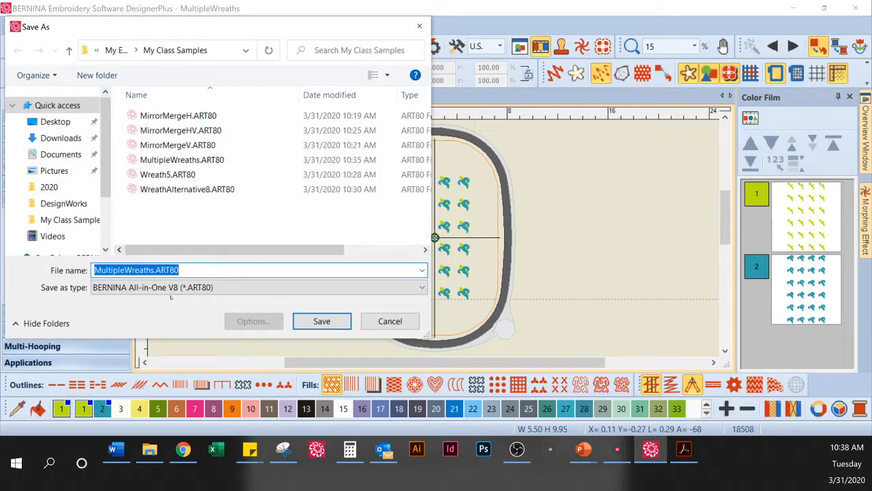
left_click(155, 270)
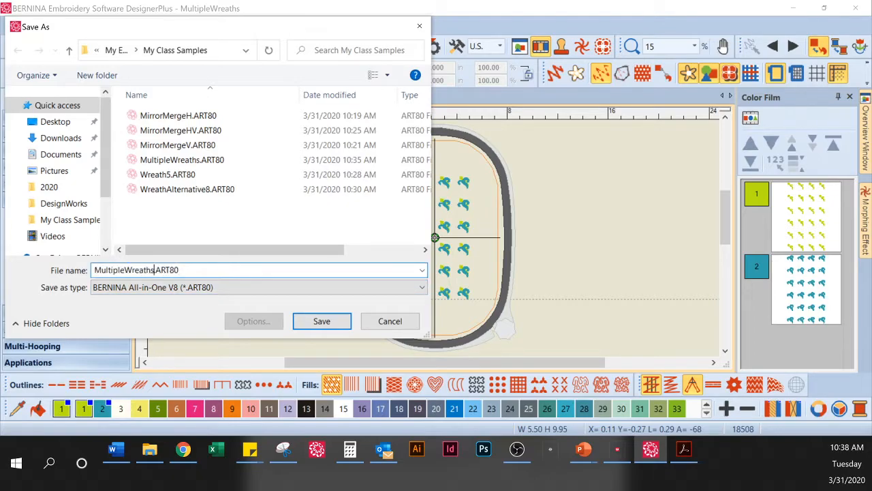
key("ctrl+BackSpace")
type("Arra")
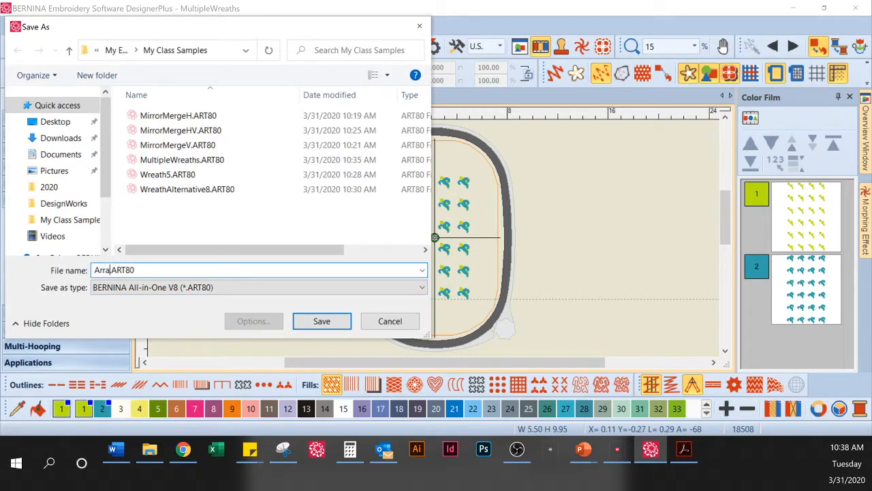
type("y")
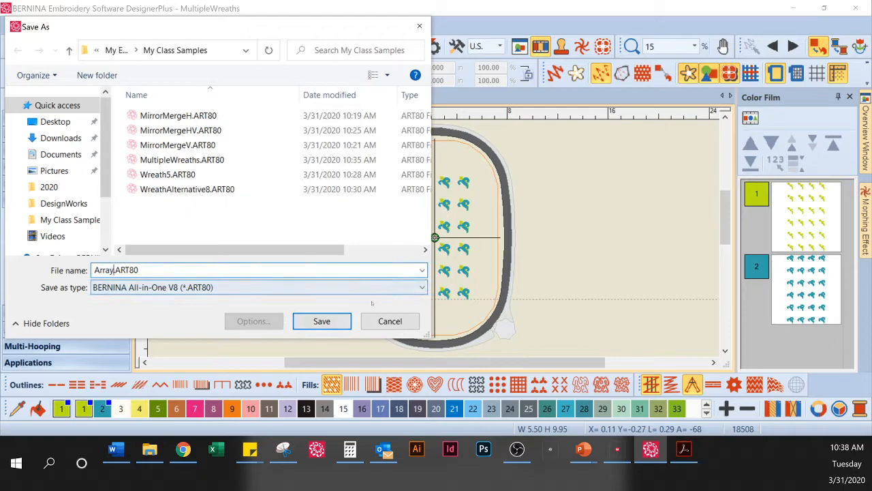
left_click(340, 321)
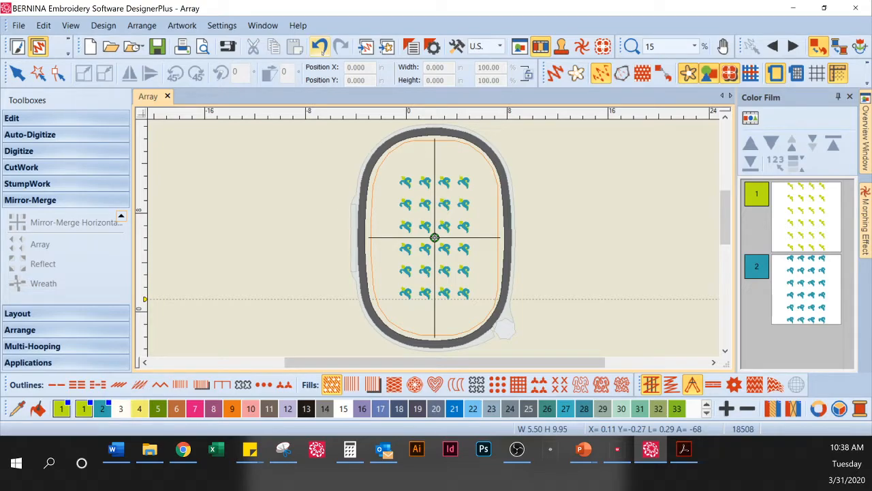
- Undo back to the single scroll motif and reflect it in 6 rows and 4 columns, about 3.98 in wide and 6.09 in high overall
left_click(320, 46)
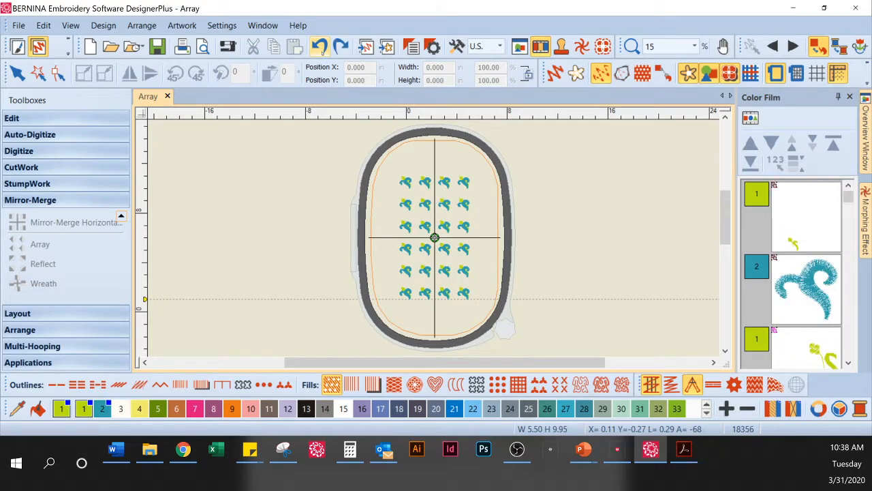
left_click(319, 45)
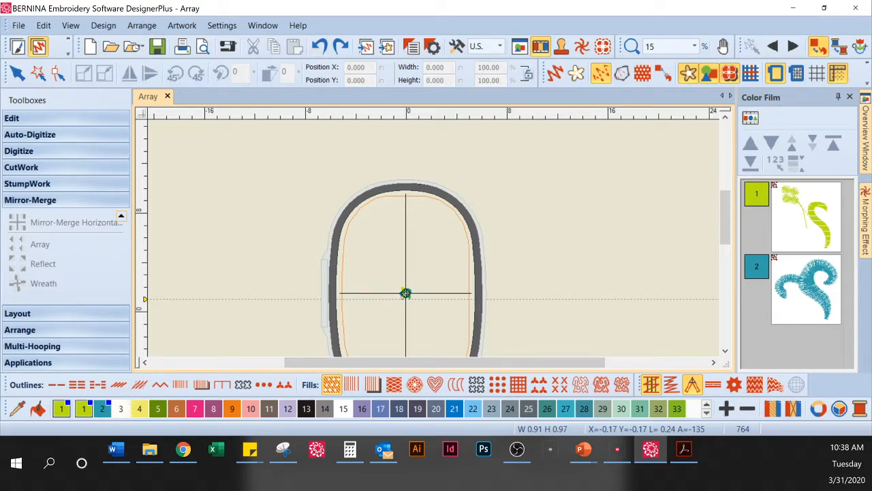
left_click(405, 293)
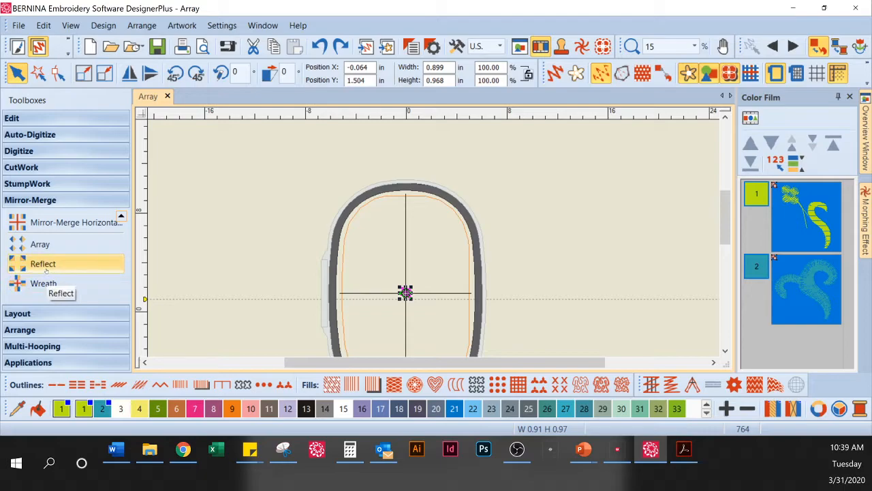
left_click(39, 244)
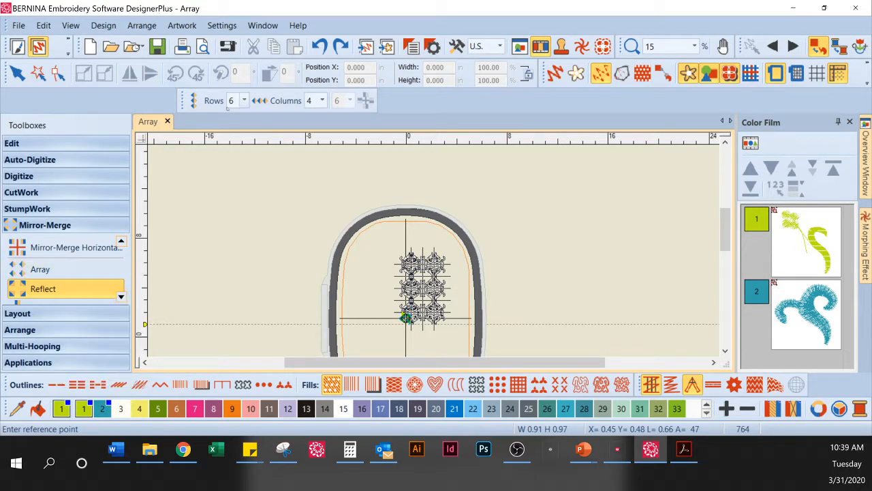
left_click(243, 100)
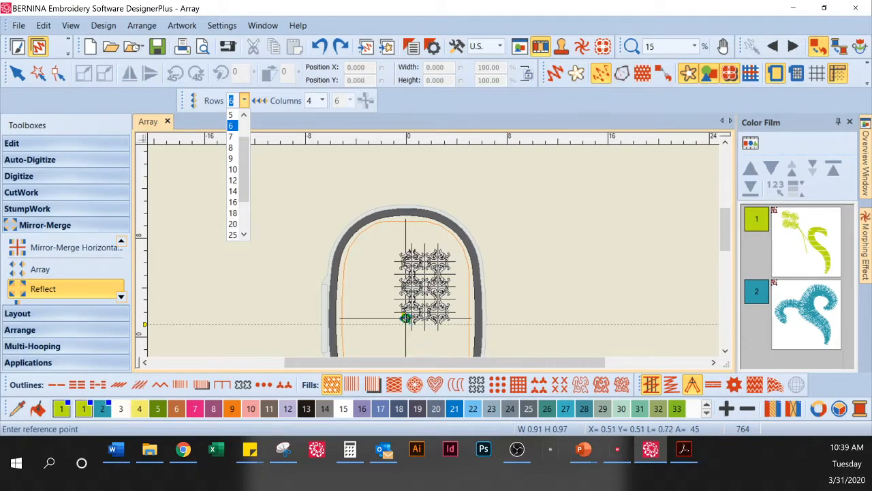
key("Return")
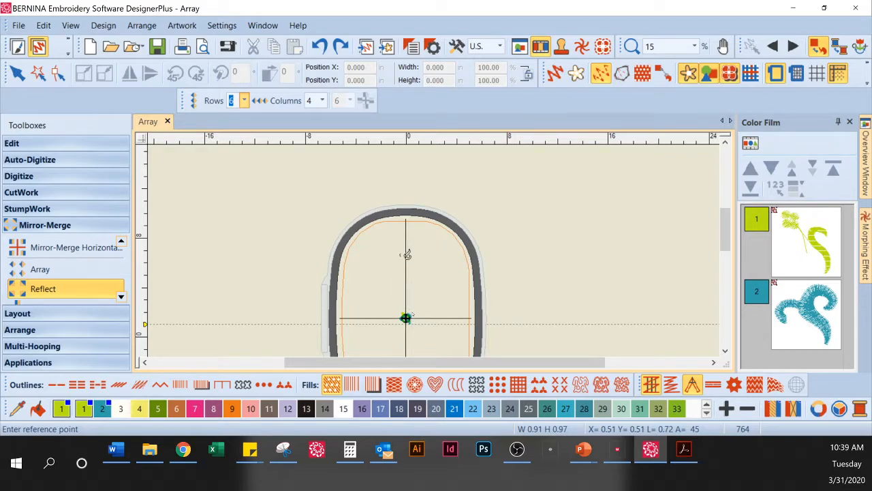
left_click(413, 313)
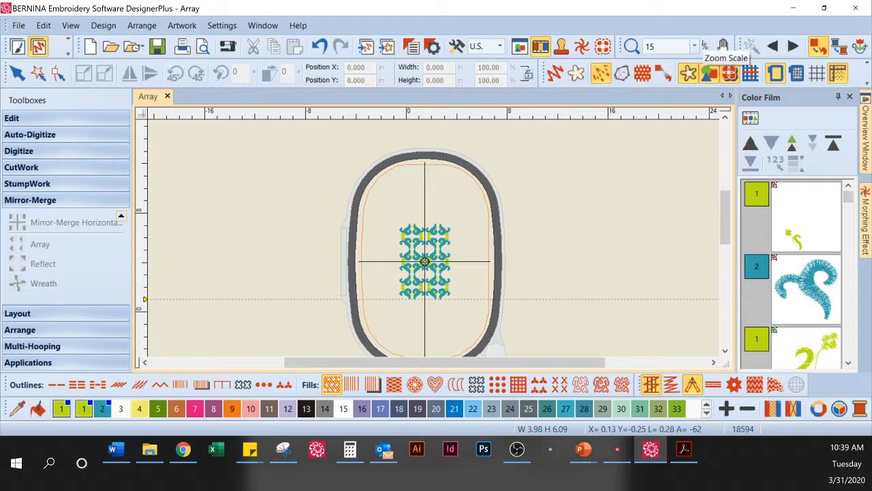
- Fit the reflected layout in view and optimize its color changes
key("0")
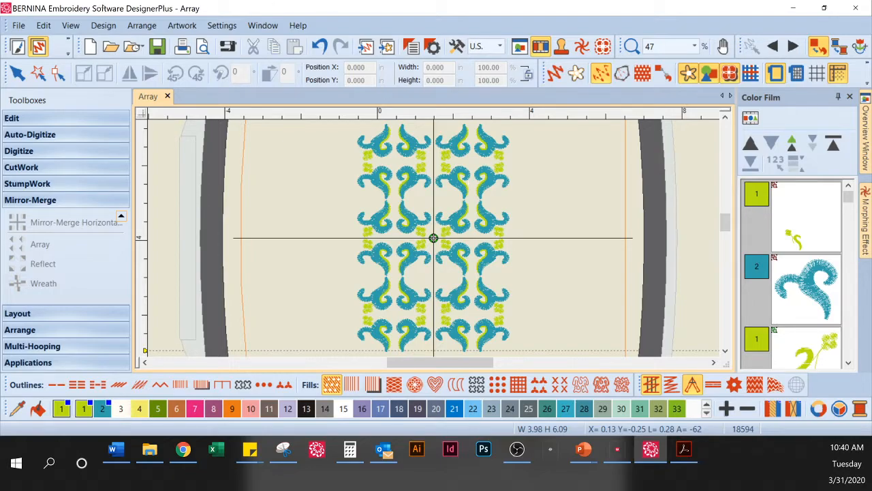
left_click(103, 25)
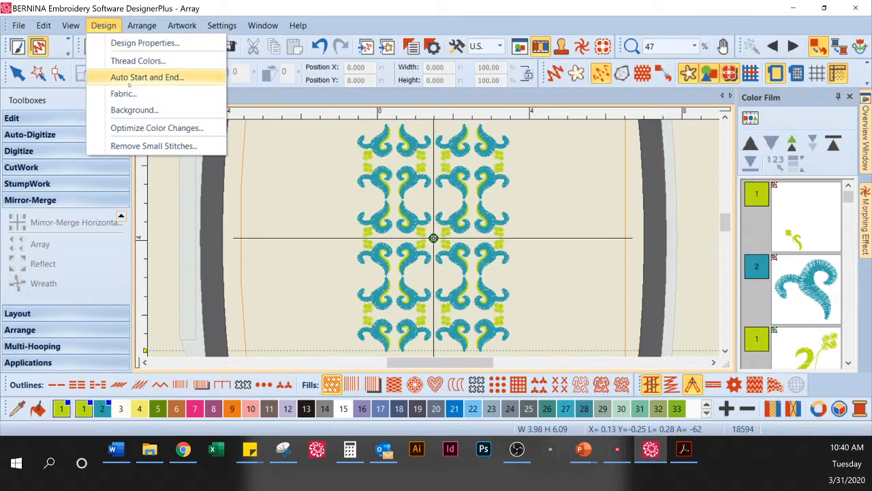
left_click(149, 126)
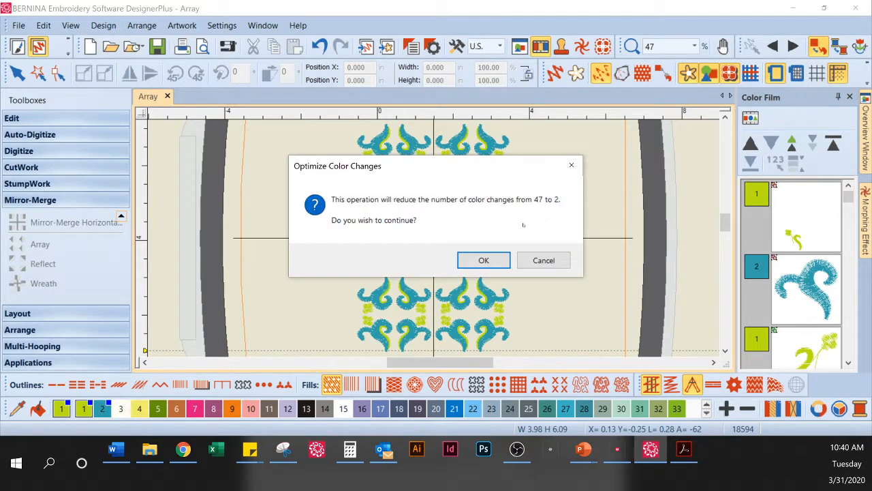
left_click(481, 259)
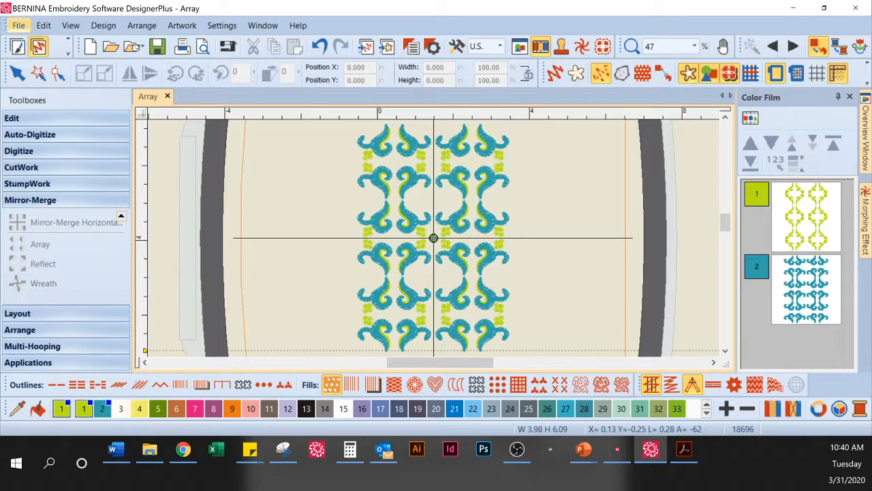
- Save the reflected design as Reflect.ART80 in the My Class Samples folder
left_click(19, 25)
left_click(60, 140)
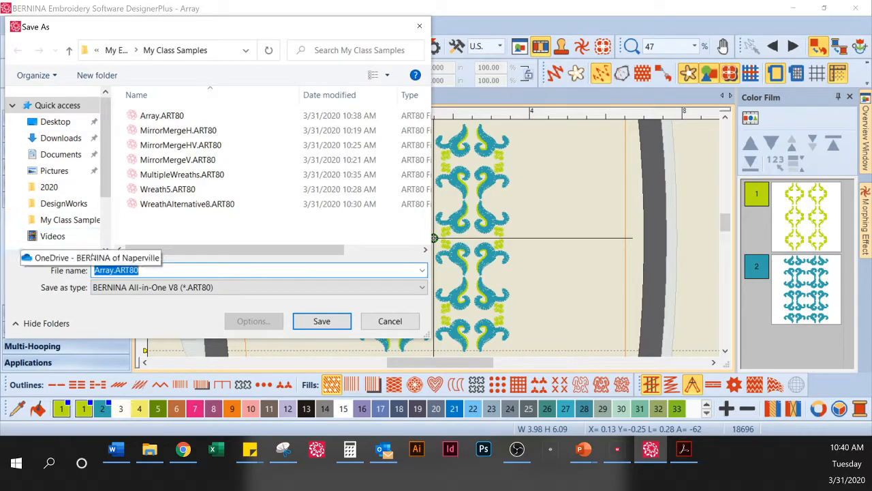
double_click(106, 269)
type("Re")
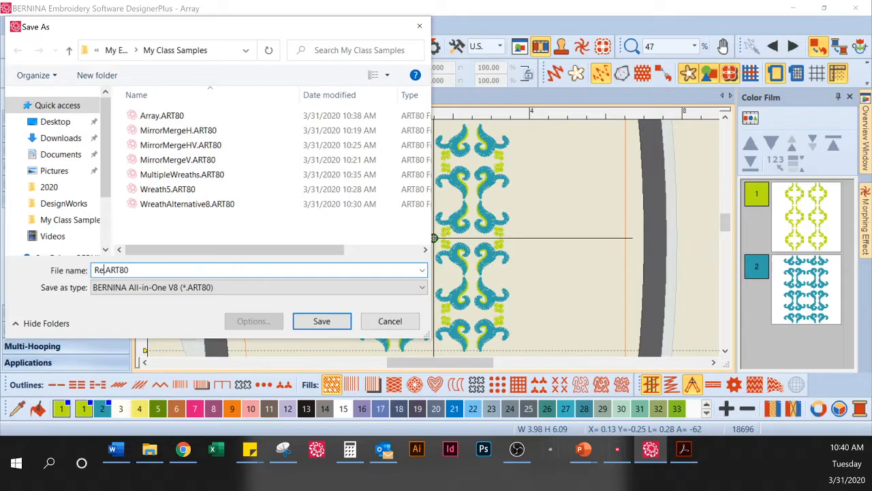
type("flect")
left_click(341, 323)
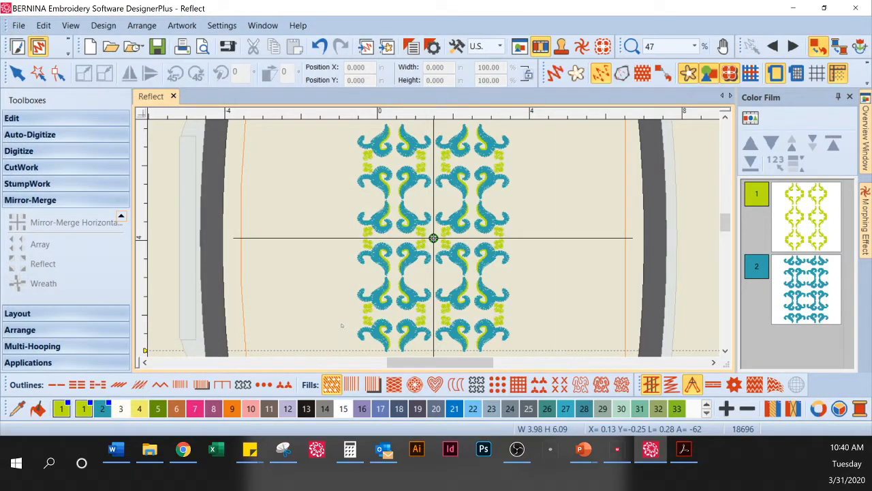